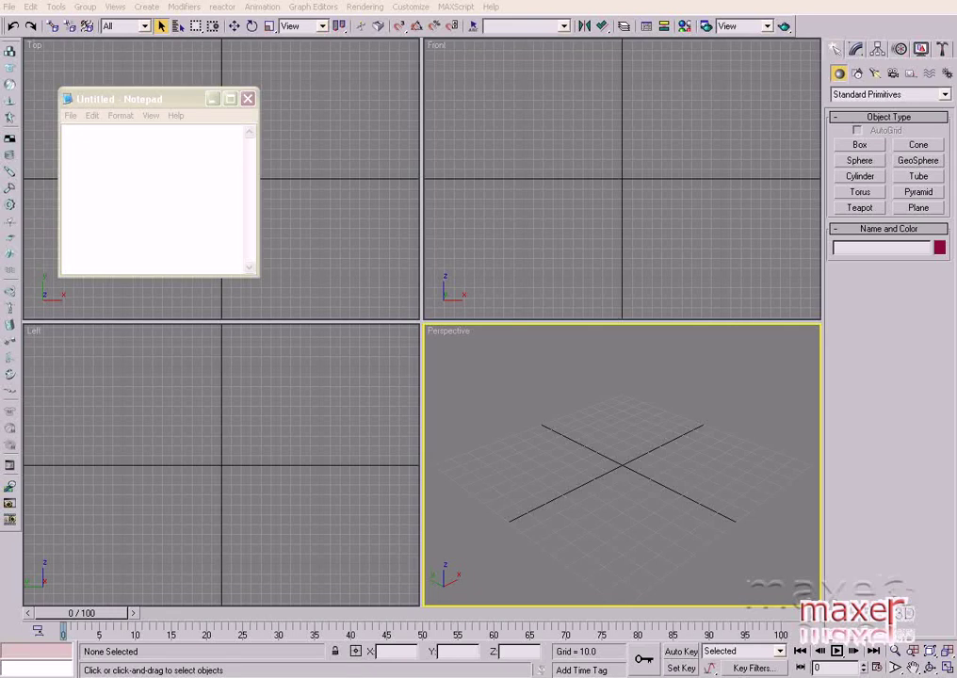
# Finish the Notepad note so it reads 'Clay and wire render with vray.'.
pyautogui.click(147, 211)
pyautogui.write('Clay and Wire render with V')
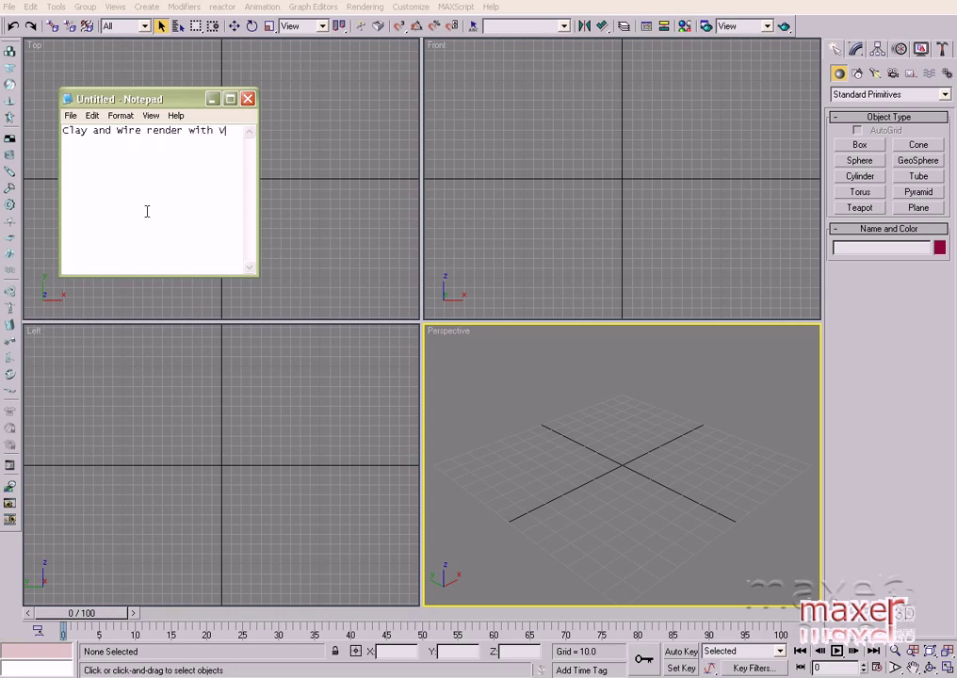
pyautogui.write('ray.')
# Minimize Notepad and drag out a floor plane across the grid.
pyautogui.click(173, 80)
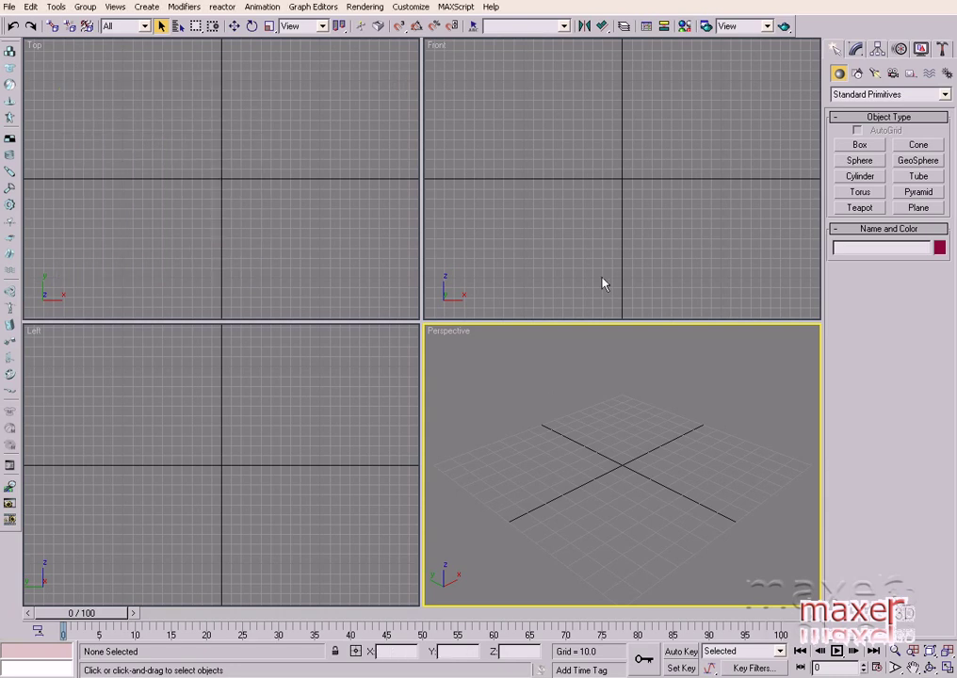
pyautogui.click(918, 208)
pyautogui.moveTo(439, 461)
pyautogui.mouseDown()
pyautogui.moveTo(789, 475)
pyautogui.moveTo(811, 462)
pyautogui.mouseUp()
# Place a large purple teapot and a smaller teapot on the floor, orbiting the Perspective view.
pyautogui.click(859, 208)
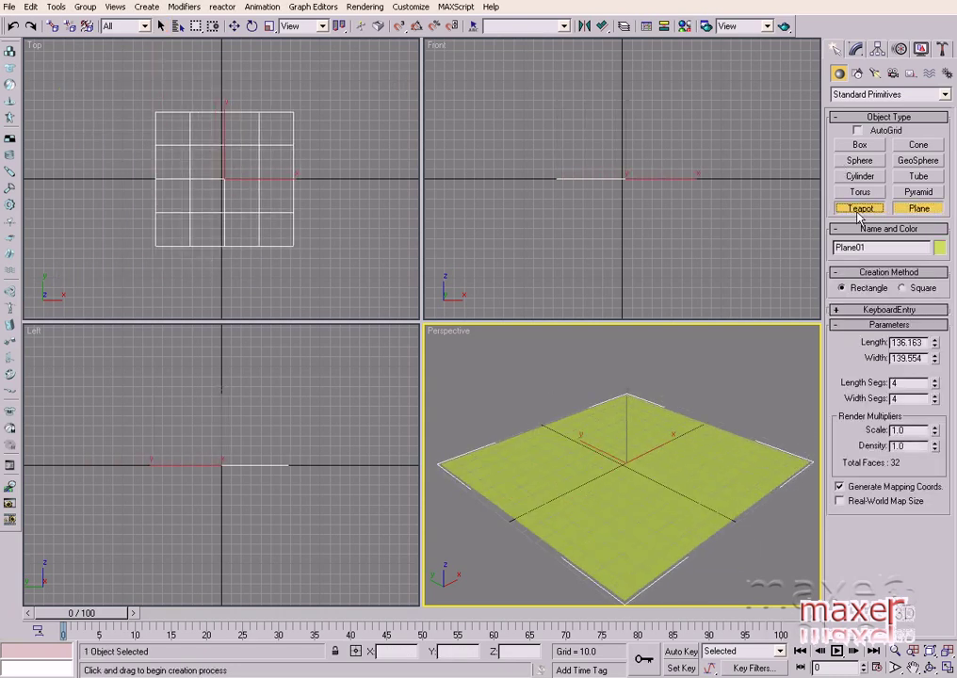
pyautogui.moveTo(612, 511); pyautogui.dragTo(655, 509)
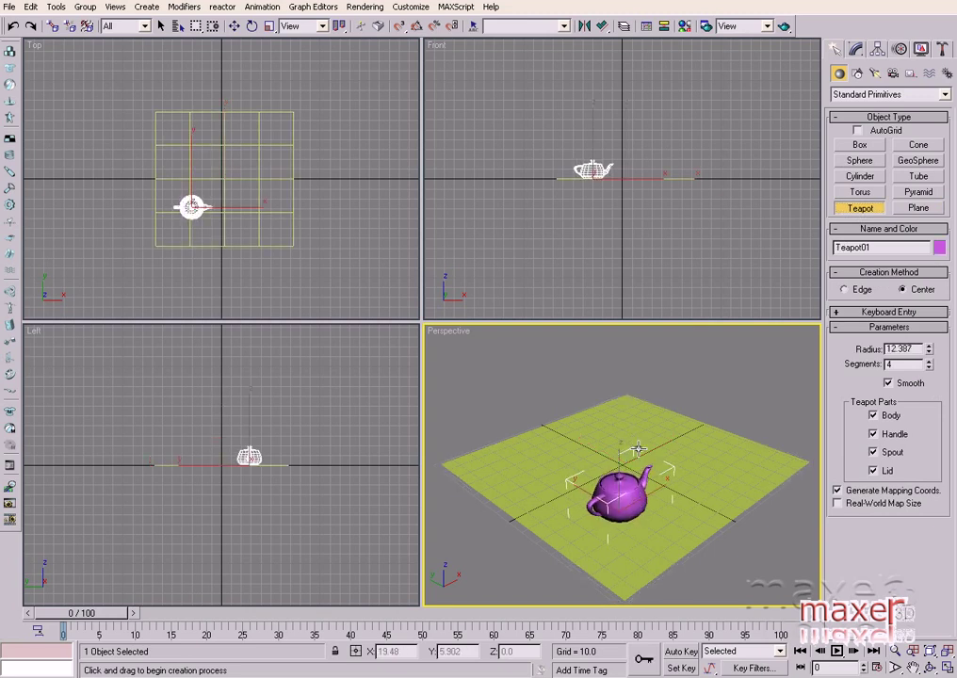
pyautogui.moveTo(642, 445)
pyautogui.mouseDown()
pyautogui.moveTo(650, 450)
pyautogui.moveTo(608, 463)
pyautogui.mouseUp()
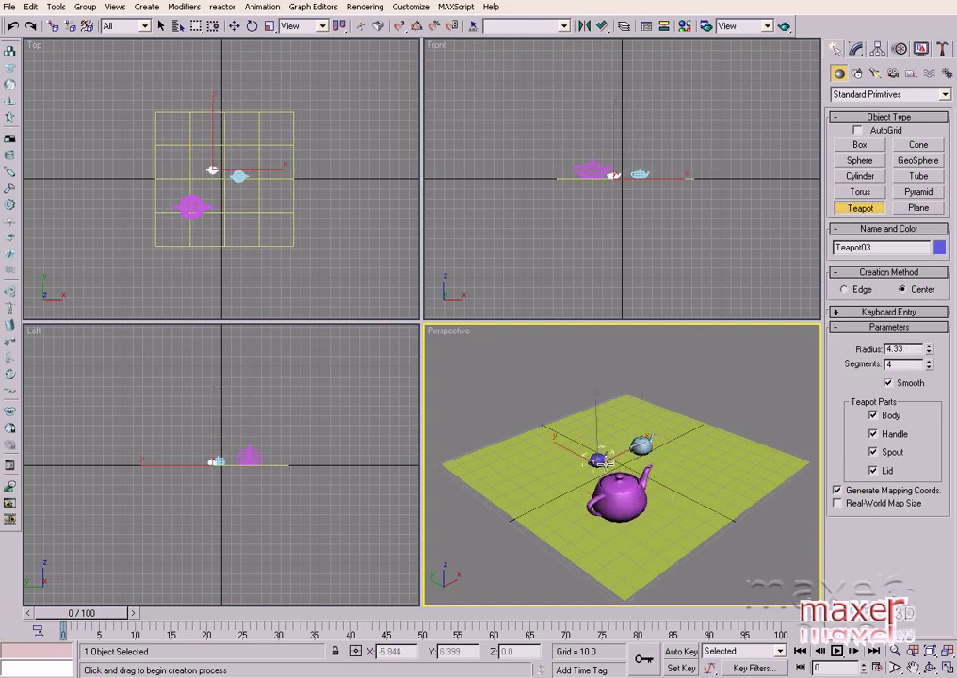
pyautogui.scroll(3, 629, 493)
pyautogui.scroll(2, 629, 493)
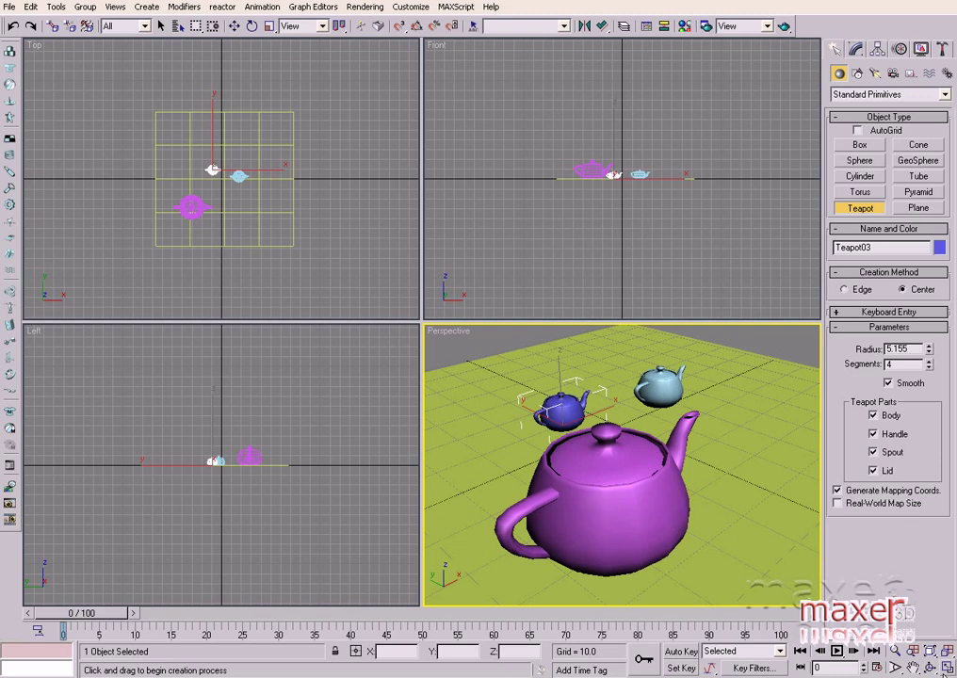
pyautogui.click(930, 667)
pyautogui.moveTo(651, 504)
pyautogui.mouseDown()
pyautogui.moveTo(614, 518)
pyautogui.moveTo(621, 507)
pyautogui.moveTo(700, 485)
pyautogui.moveTo(621, 489)
pyautogui.mouseUp()
pyautogui.rightClick(622, 490)
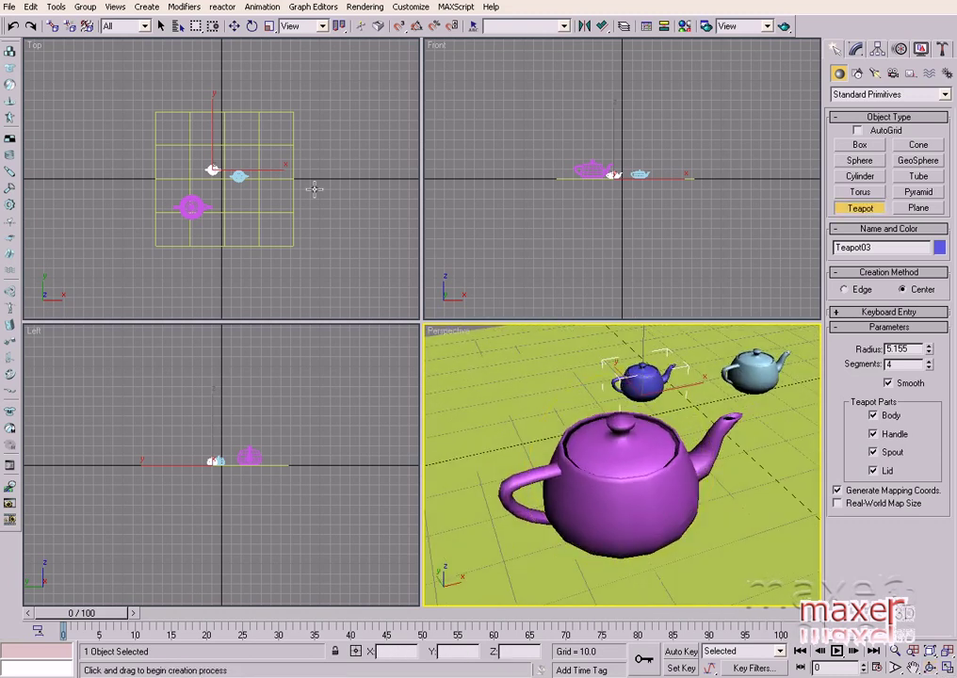
pyautogui.rightClick(295, 211)
pyautogui.click(280, 194)
# Uniformly scale the floor plane up to about 180%.
pyautogui.click(279, 179)
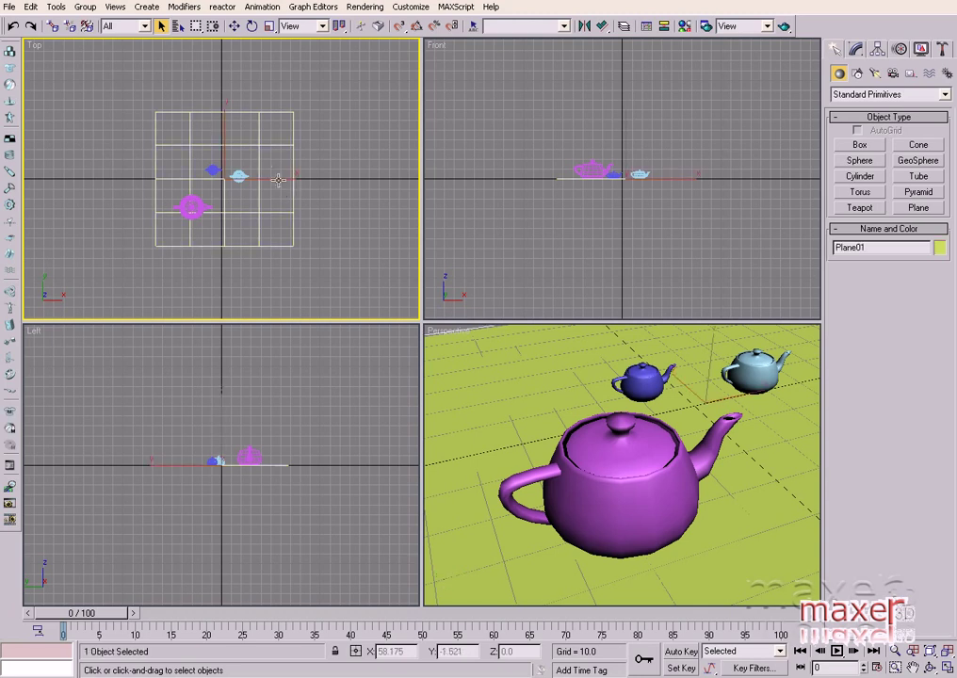
pyautogui.click(270, 25)
pyautogui.moveTo(241, 163)
pyautogui.mouseDown()
pyautogui.moveTo(341, 104)
pyautogui.moveTo(341, 92)
pyautogui.mouseUp()
pyautogui.scroll(-2, 636, 436)
pyautogui.scroll(2, 603, 443)
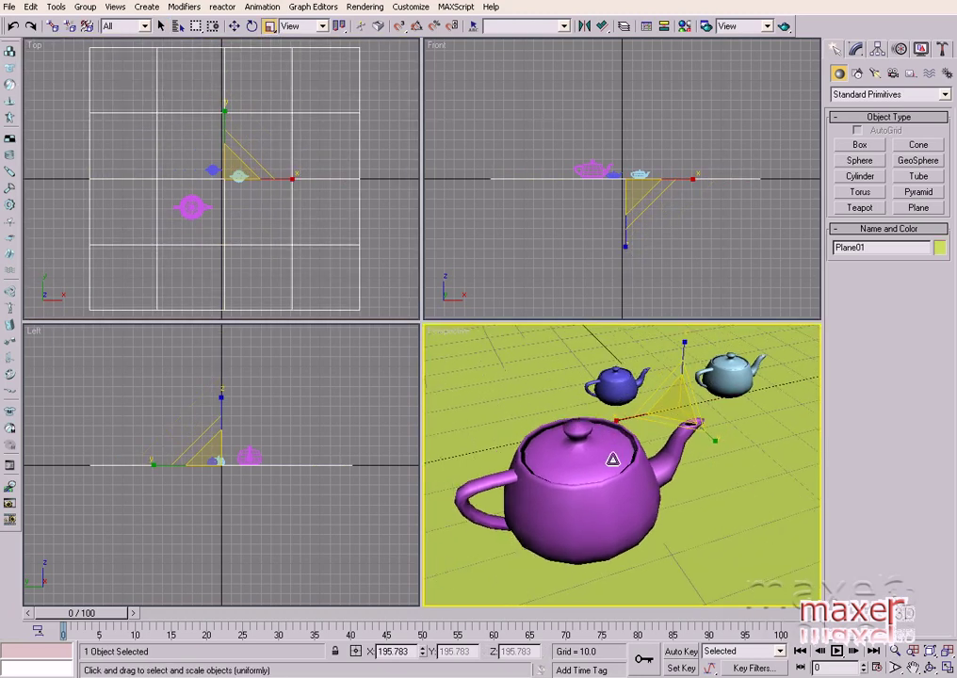
pyautogui.rightClick(612, 459)
pyautogui.press('Escape')
pyautogui.press('Delete')
pyautogui.click(512, 261)
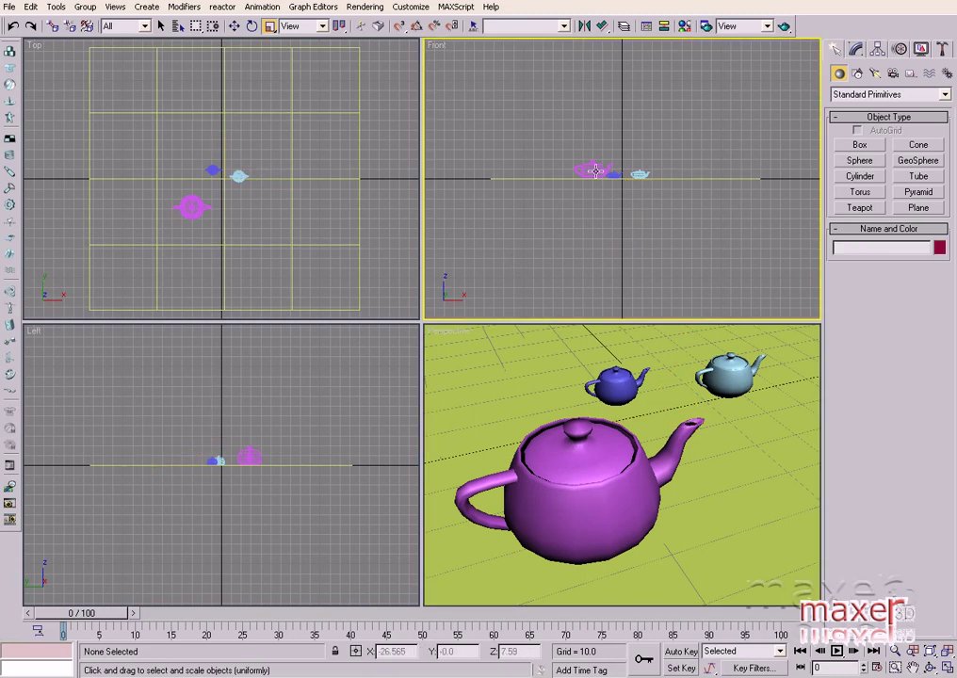
# Raise the light-blue teapot's segments from 4 to 5.
pyautogui.click(594, 170)
pyautogui.click(856, 50)
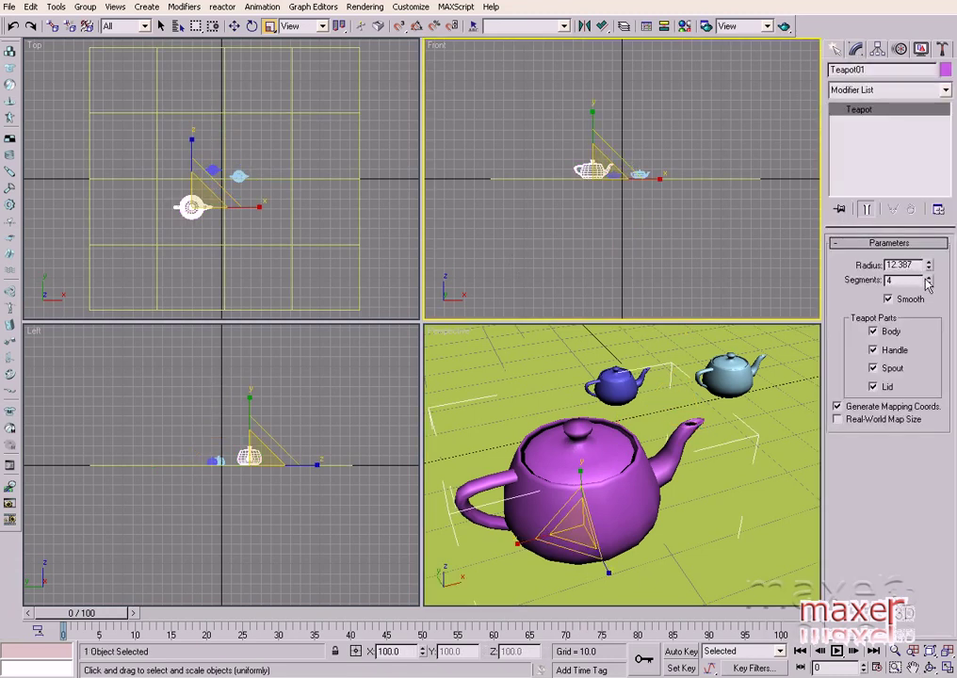
pyautogui.click(730, 374)
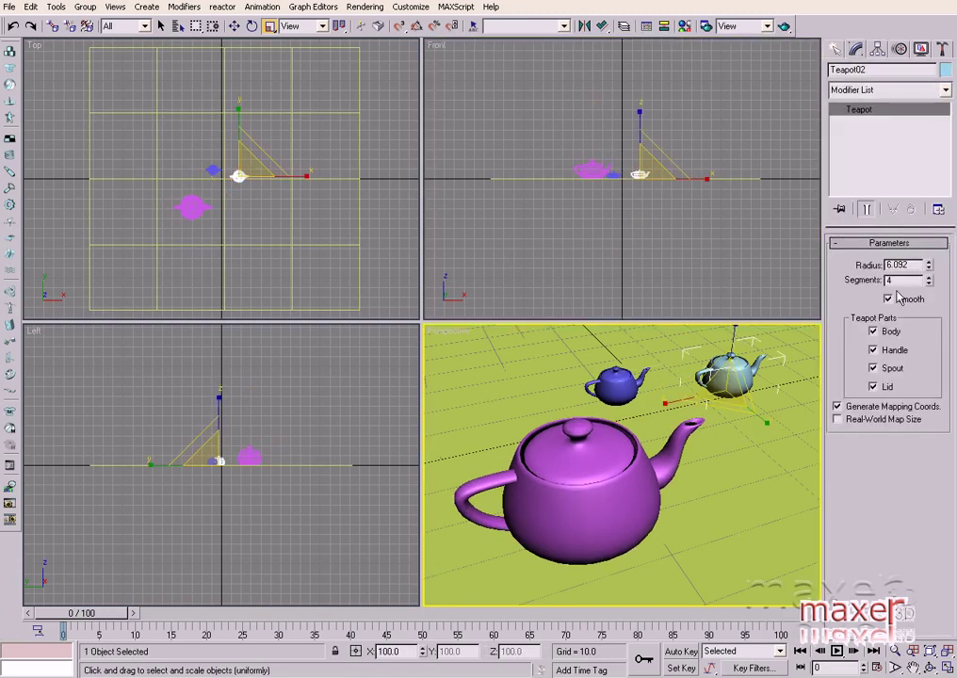
pyautogui.click(929, 278)
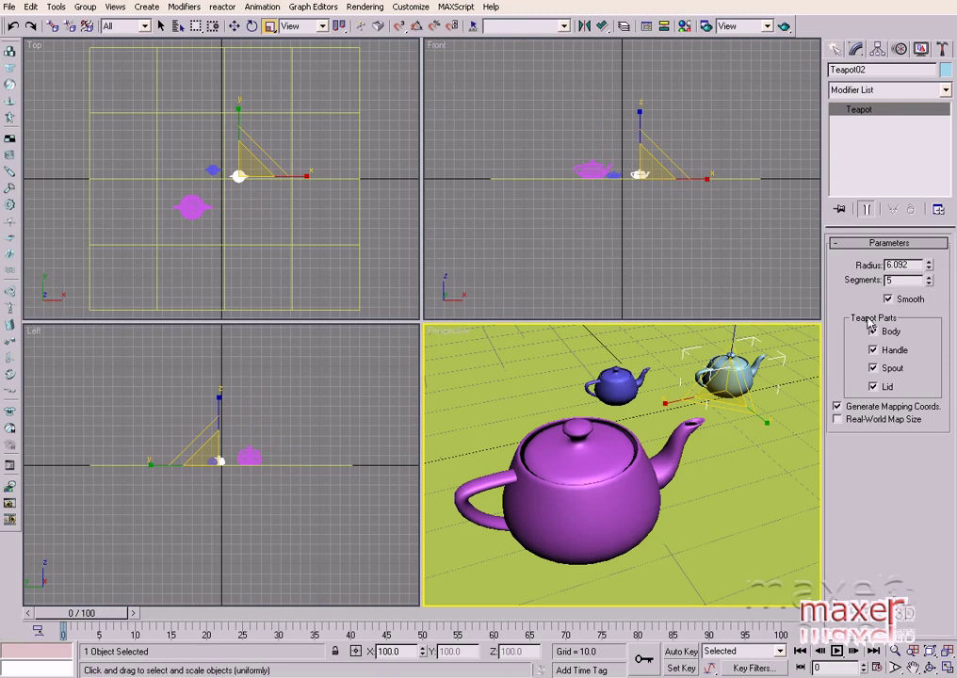
# Move the light-blue teapot closer to the others and rotate it about 22° on Z.
pyautogui.click(233, 26)
pyautogui.moveTo(260, 164); pyautogui.dragTo(248, 179)
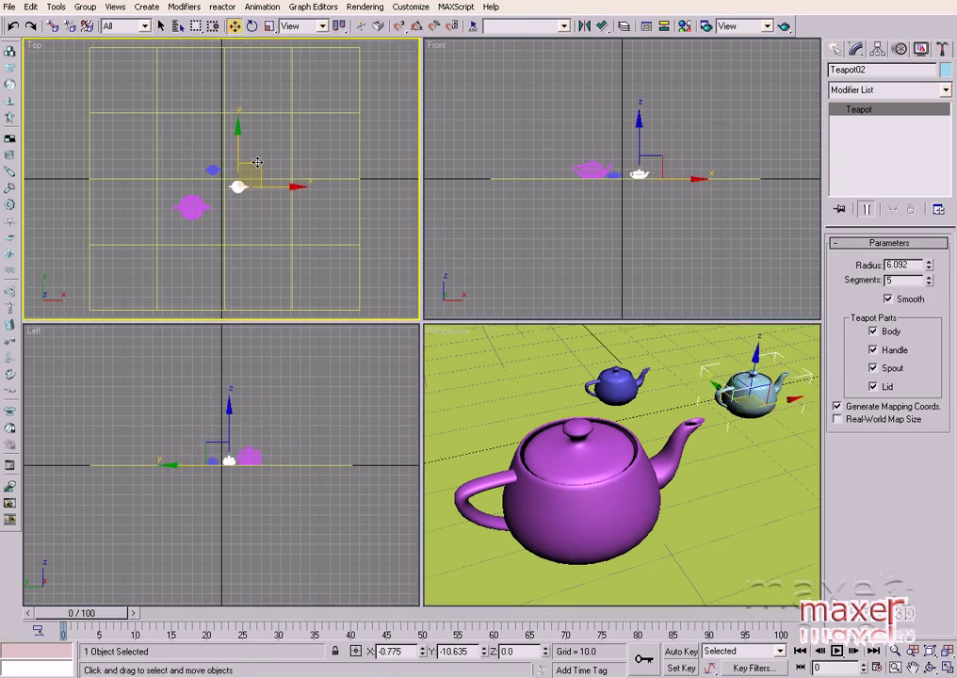
pyautogui.click(252, 26)
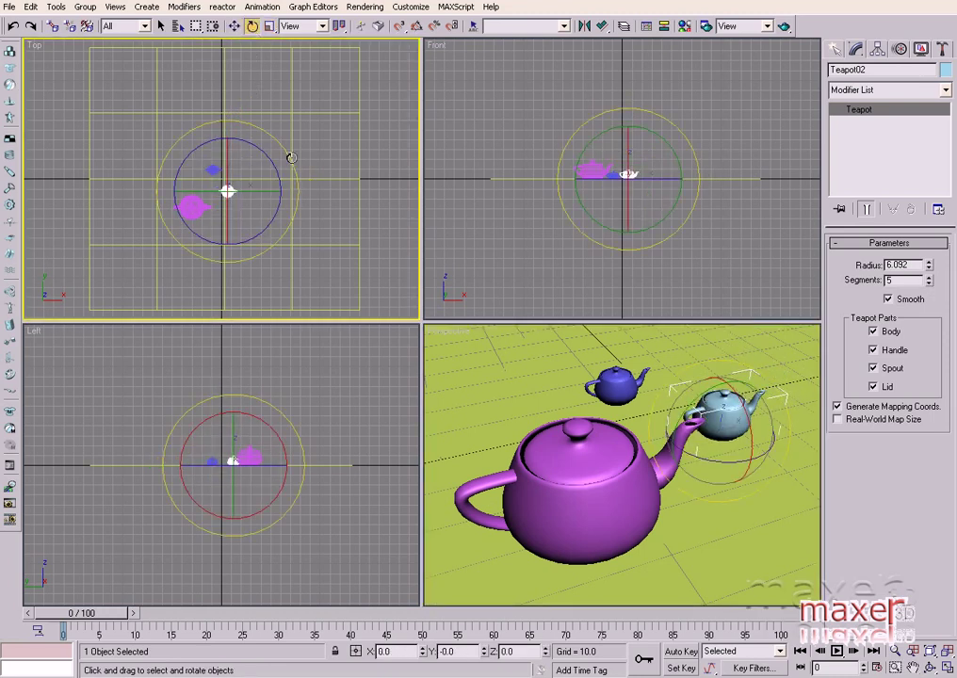
pyautogui.rightClick(631, 434)
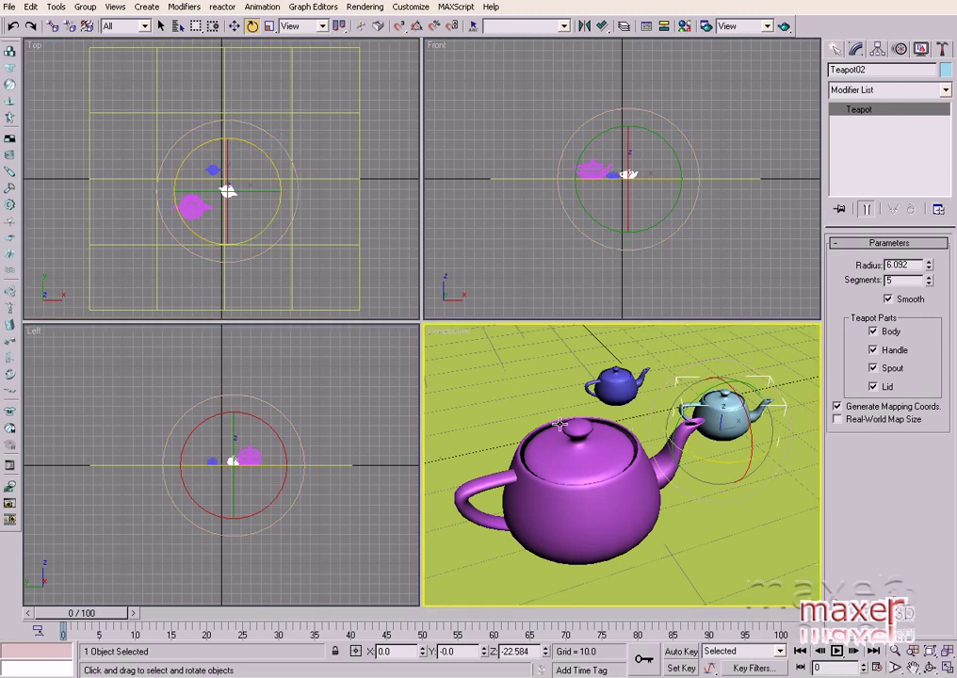
pyautogui.keyDown('alt'); pyautogui.moveTo(559, 426); pyautogui.dragTo(584, 450, button='middle'); pyautogui.keyUp('alt')
pyautogui.write('lets assign vray as productio')
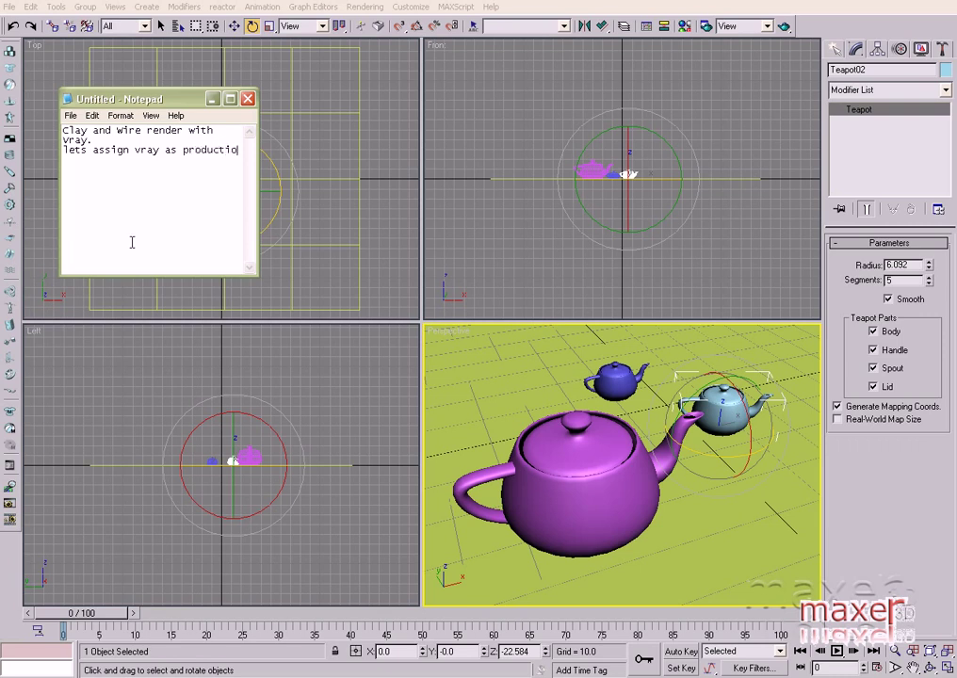
# Add the line 'lets assign vray as production renderer' to the note.
pyautogui.write('n r')
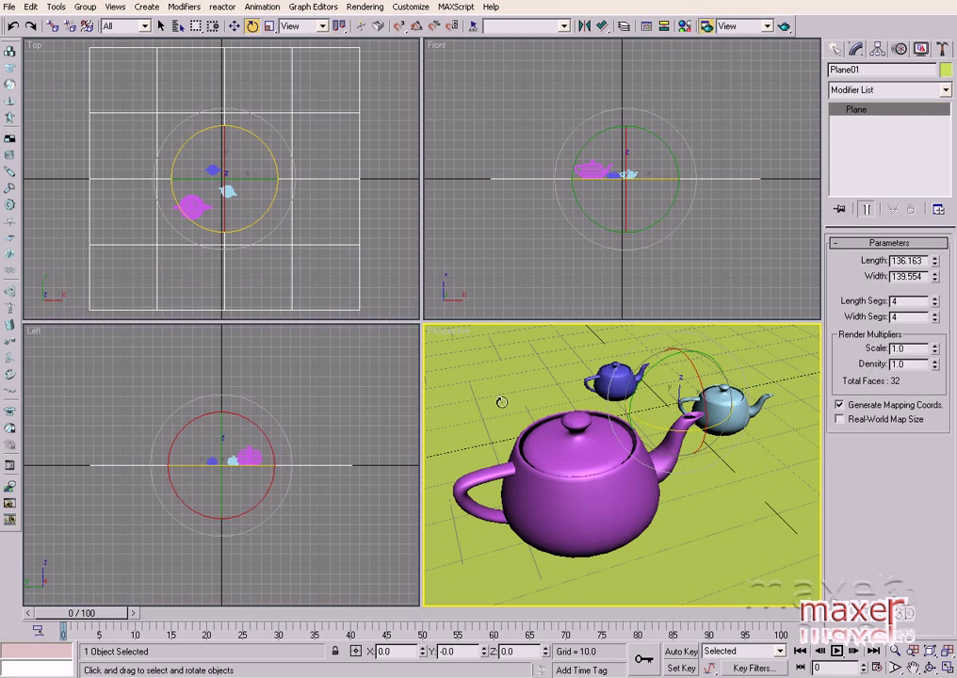
# Assign V-Ray Adv 1.5 RC3 as the production renderer.
pyautogui.press('F10')
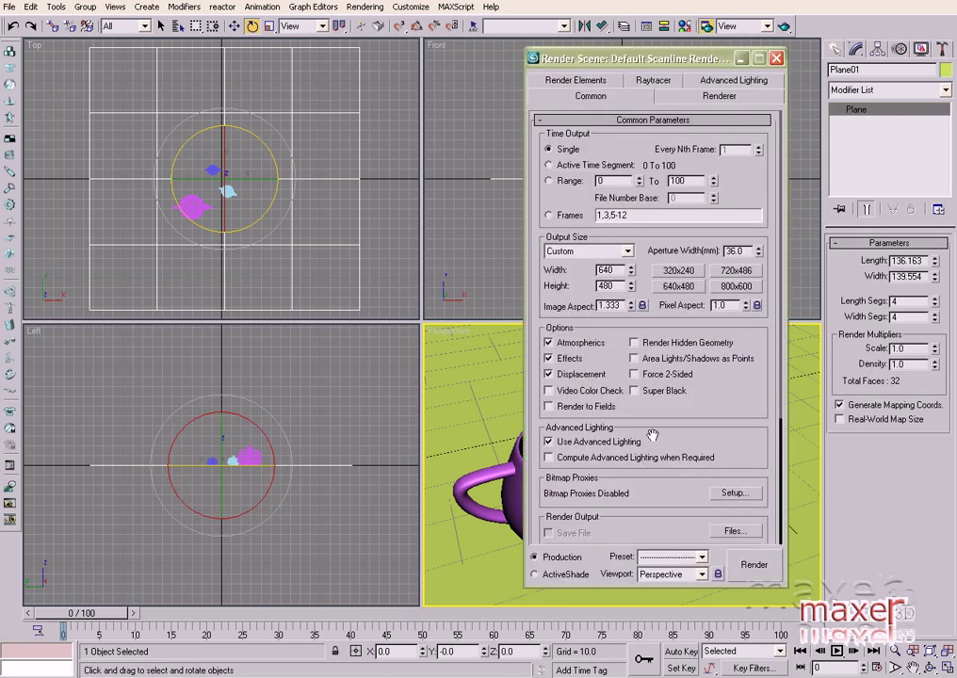
pyautogui.scroll(-5, 603, 451)
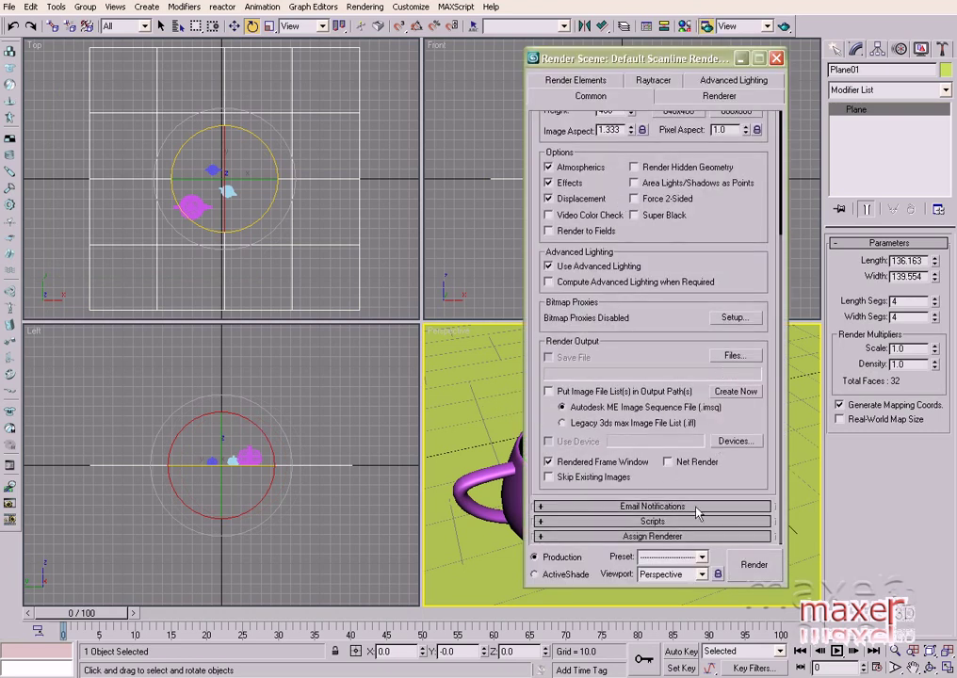
pyautogui.click(696, 536)
pyautogui.click(727, 469)
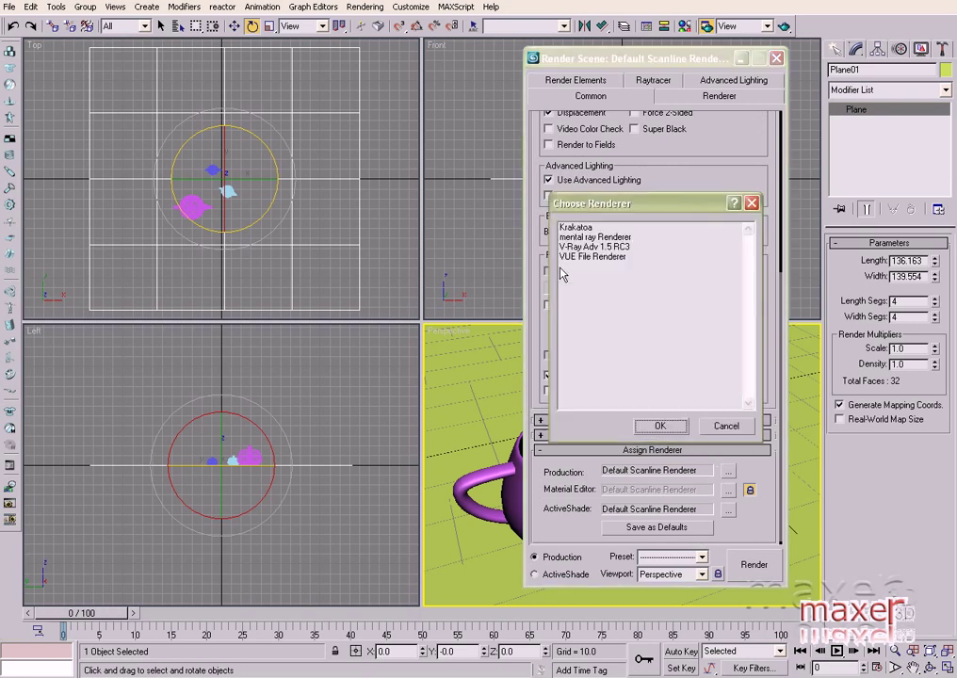
pyautogui.click(593, 247)
pyautogui.click(660, 425)
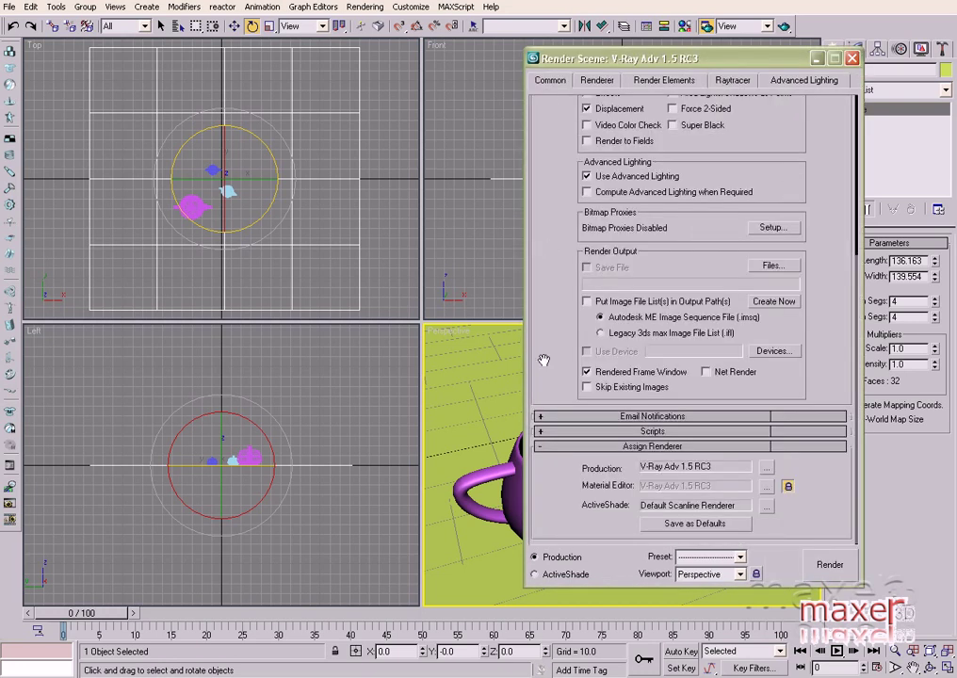
# Set the output size to 320x240 and render the Perspective view with V-Ray.
pyautogui.moveTo(554, 273); pyautogui.dragTo(565, 615)
pyautogui.click(697, 254)
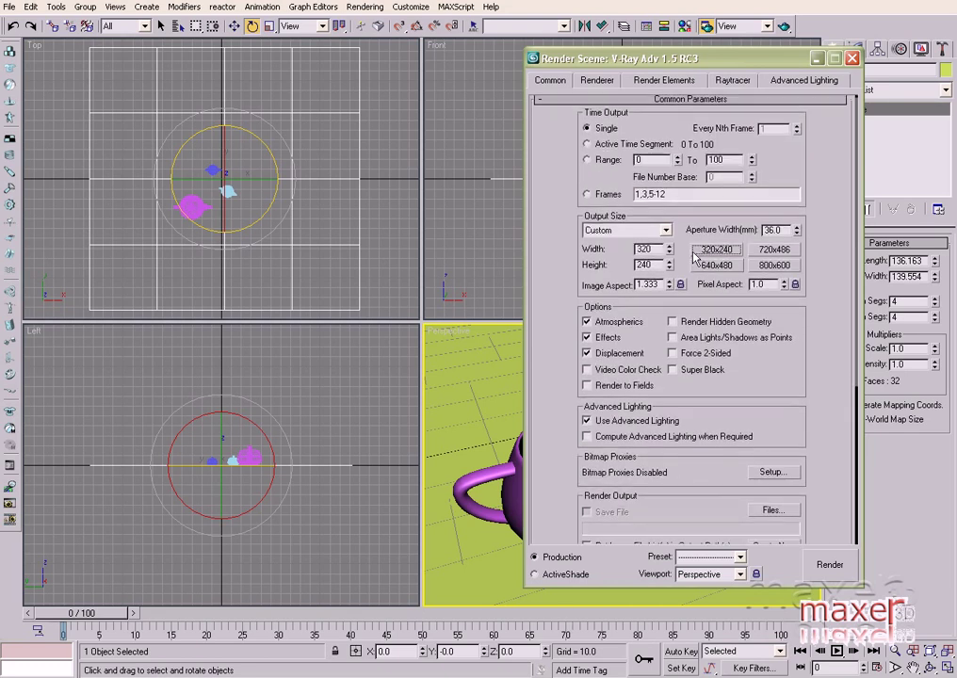
pyautogui.click(593, 84)
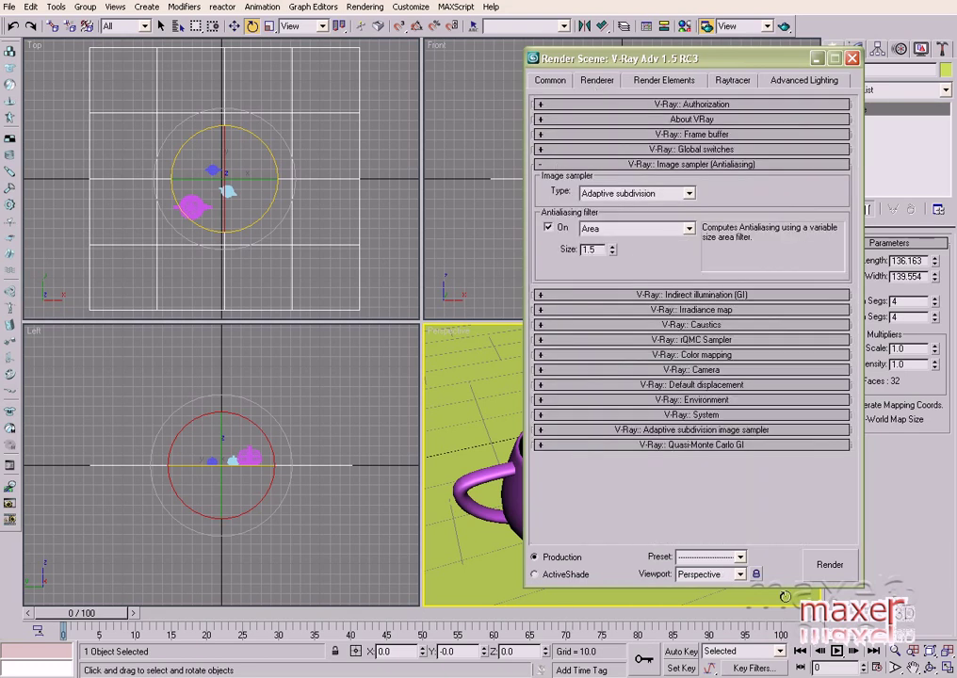
pyautogui.click(829, 571)
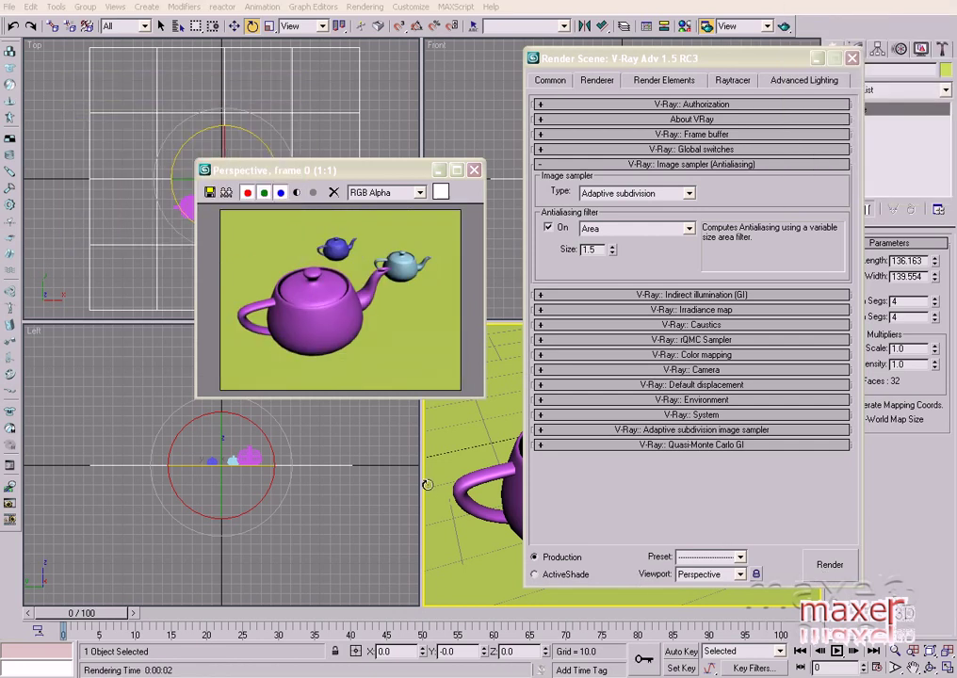
# Note 'ugly...lets fix that' in Notepad, then expand V-Ray's Global switches settings.
pyautogui.hotkey('alt', 'Tab')
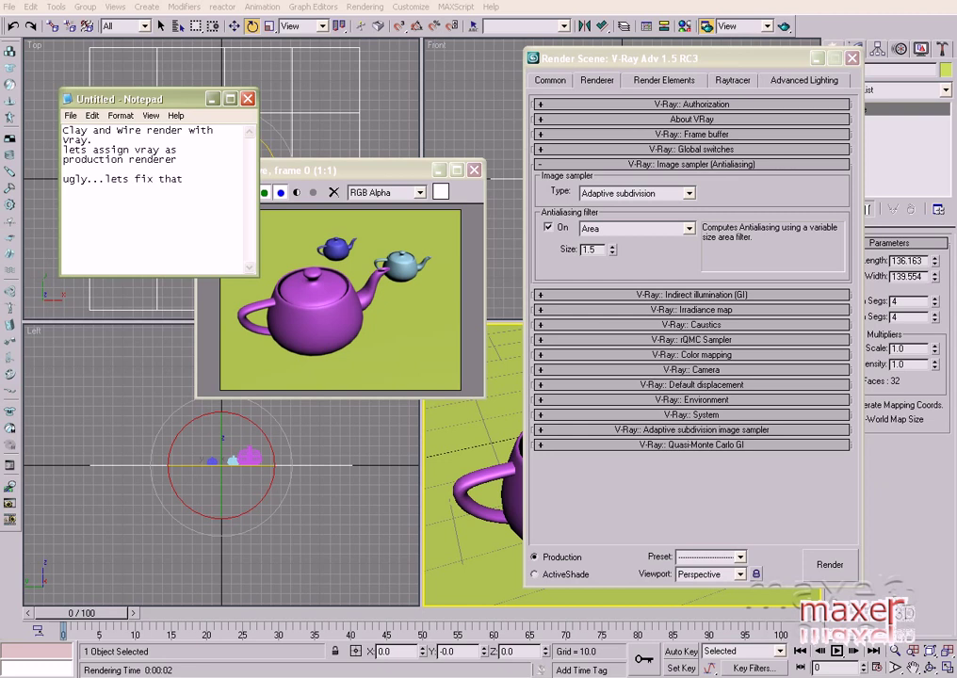
pyautogui.click(401, 301)
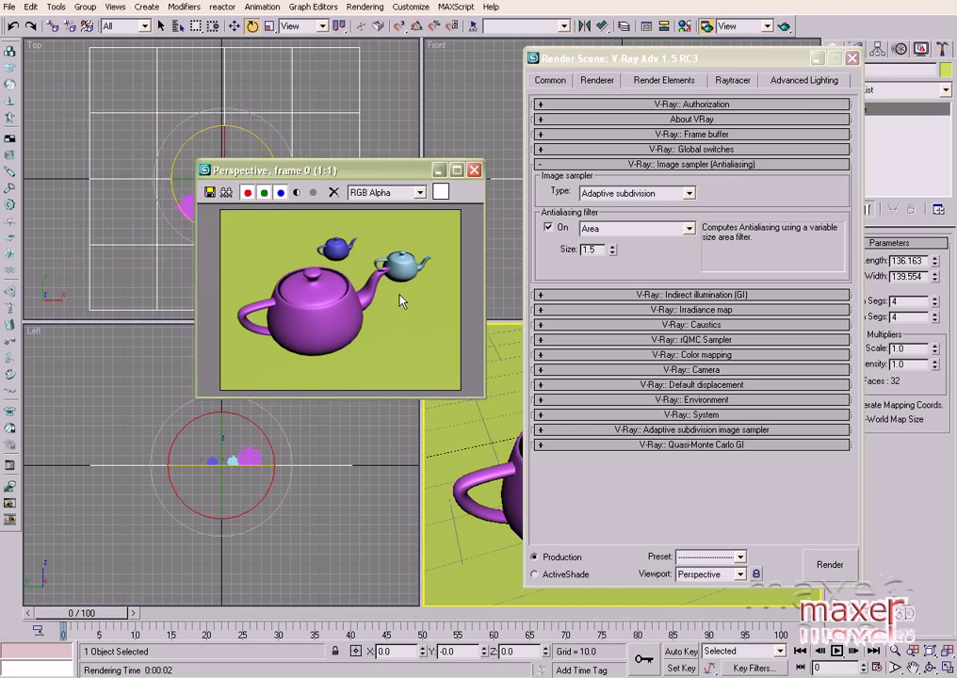
pyautogui.click(607, 149)
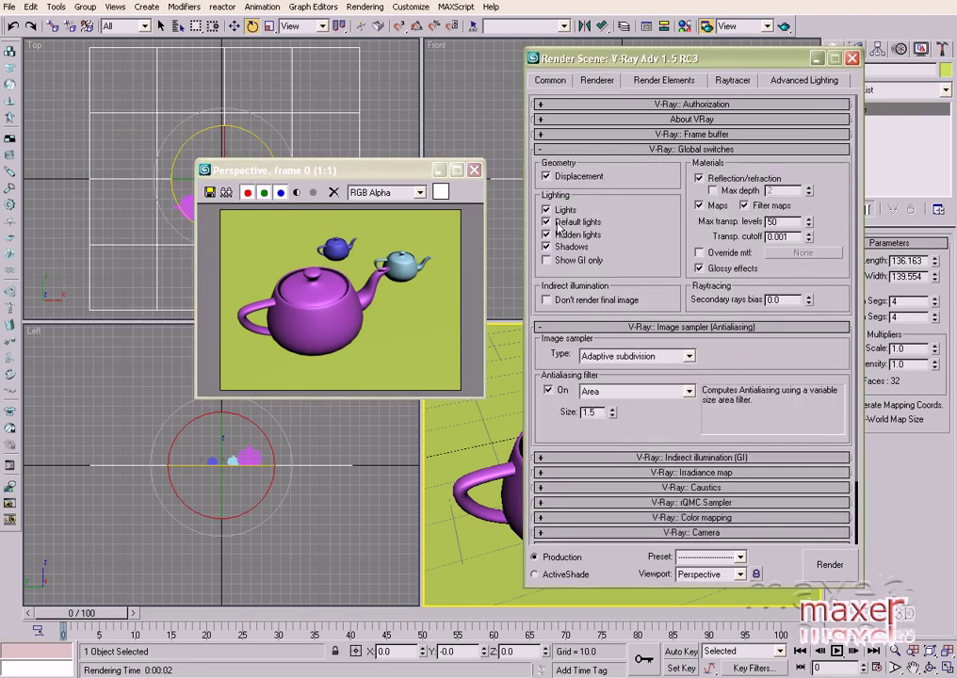
# Turn off default lights, enable GI, and use Light cache for secondary bounces.
pyautogui.click(547, 223)
pyautogui.click(565, 458)
pyautogui.click(553, 415)
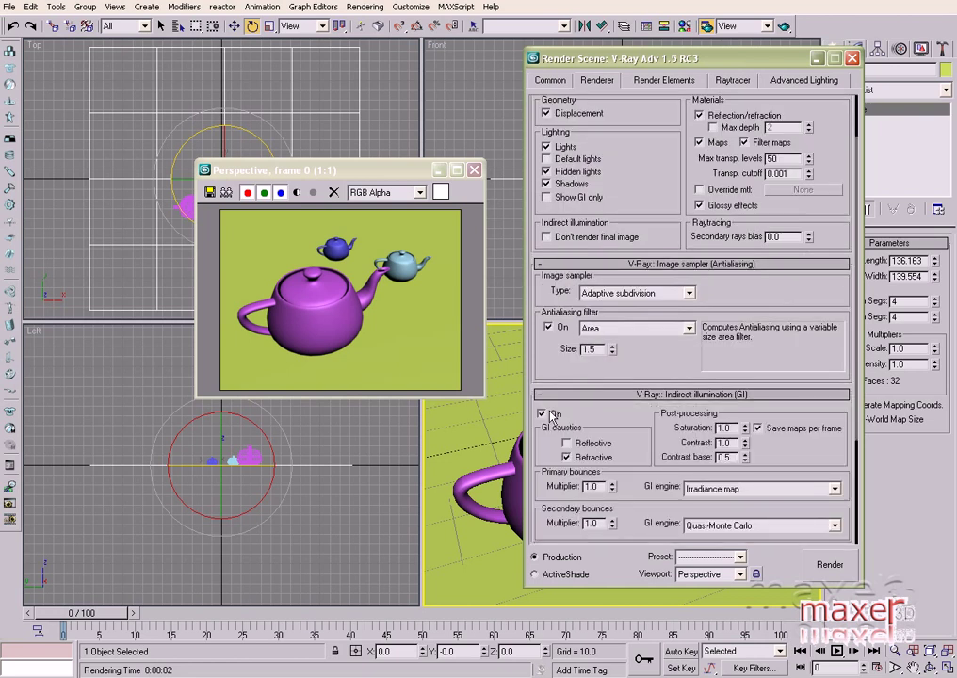
pyautogui.scroll(-5, 553, 415)
pyautogui.click(725, 372)
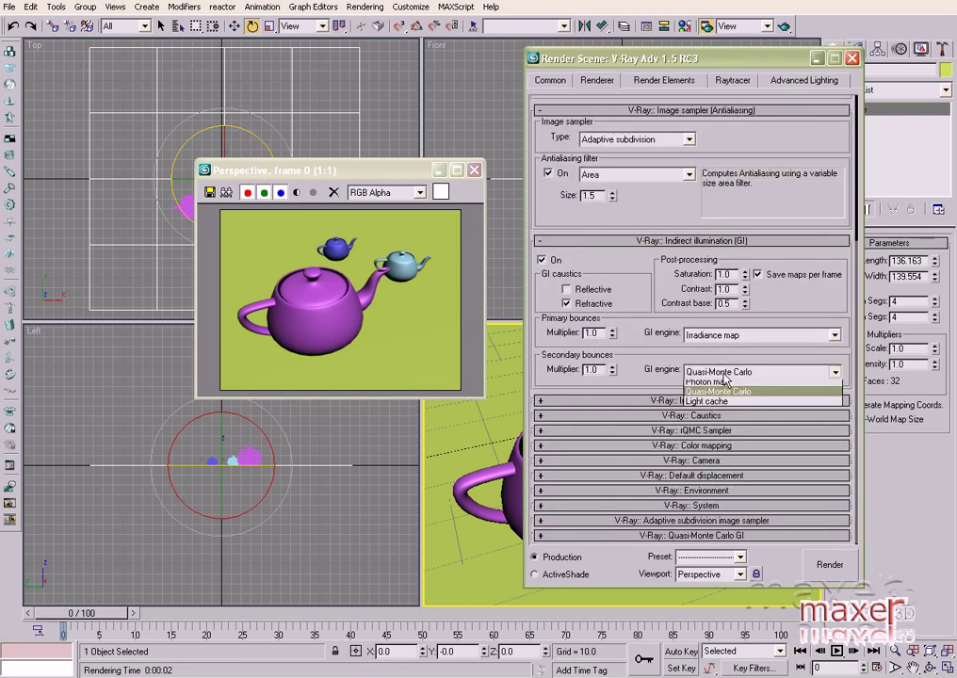
pyautogui.click(718, 401)
# Set the irradiance map to Very low and show calculation phase for irradiance and light cache.
pyautogui.click(716, 421)
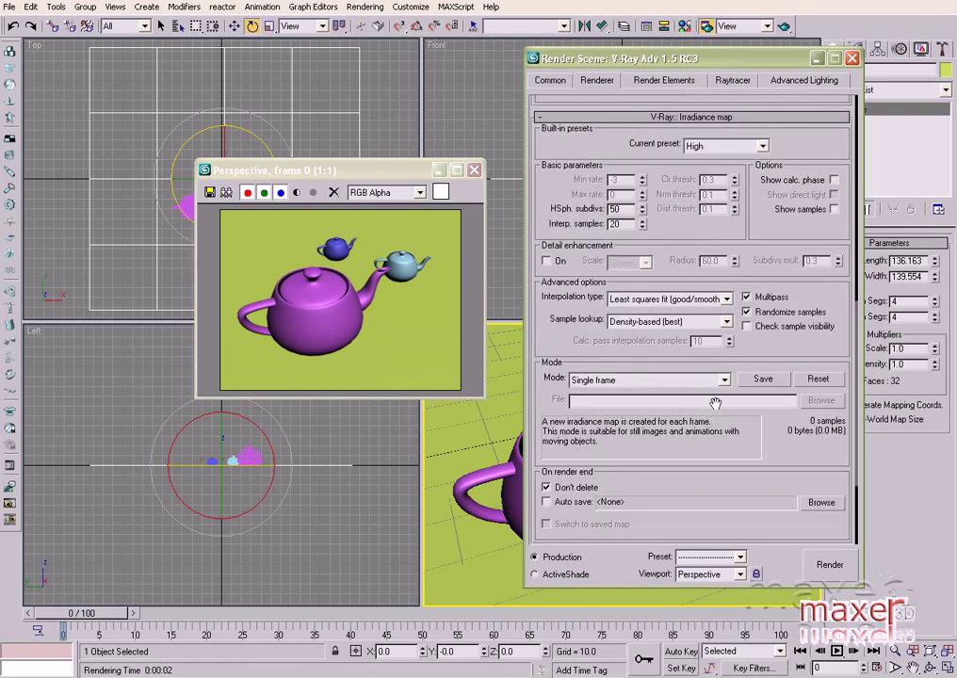
pyautogui.click(762, 146)
pyautogui.click(702, 166)
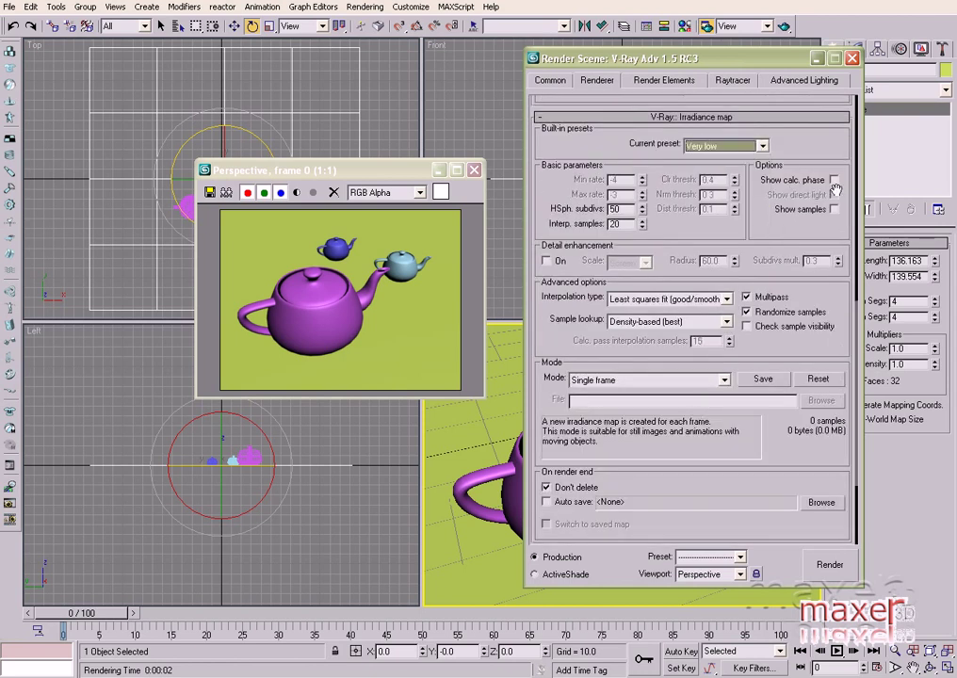
pyautogui.click(835, 179)
pyautogui.scroll(-5, 718, 281)
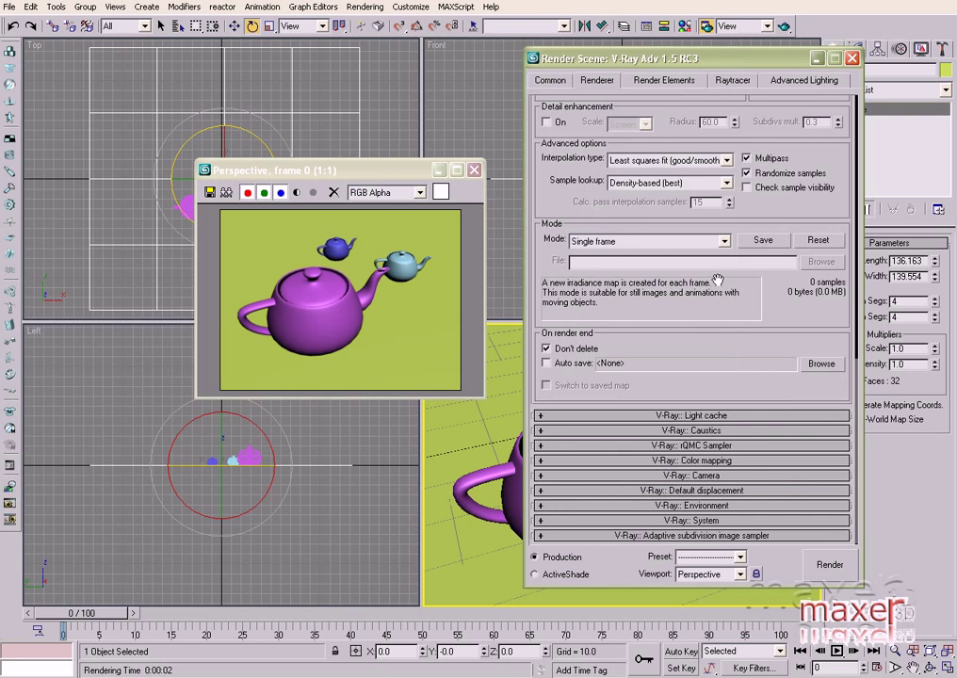
pyautogui.click(692, 415)
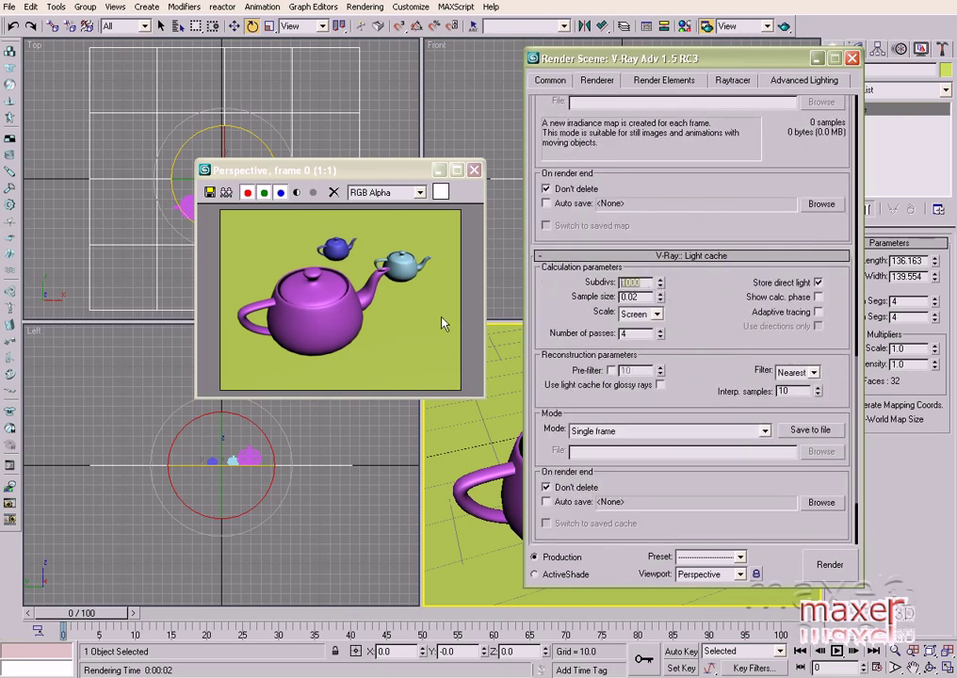
pyautogui.click(819, 297)
# Enable GI skylight and reflection/refraction environment overrides, using a VRayHDRI map for skylight.
pyautogui.moveTo(668, 244); pyautogui.dragTo(670, 121)
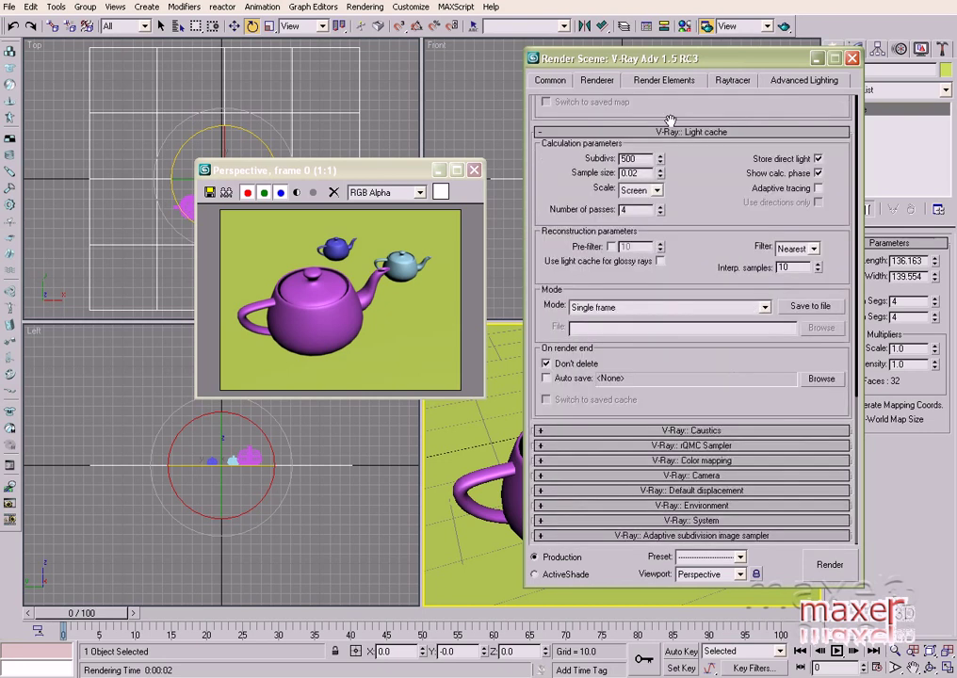
pyautogui.click(640, 506)
pyautogui.click(544, 450)
pyautogui.click(544, 487)
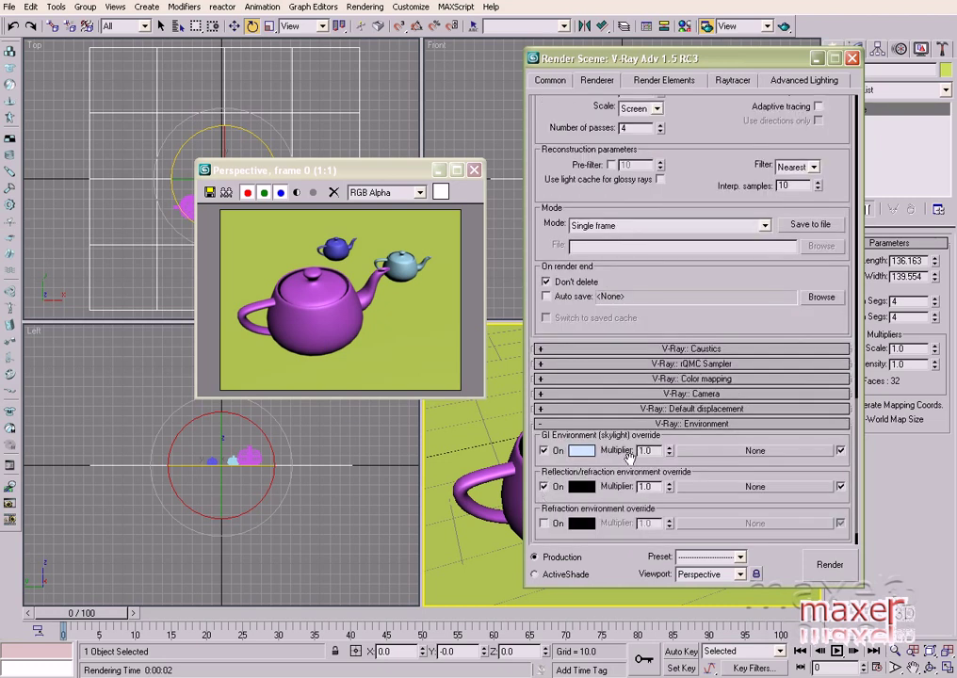
pyautogui.click(697, 450)
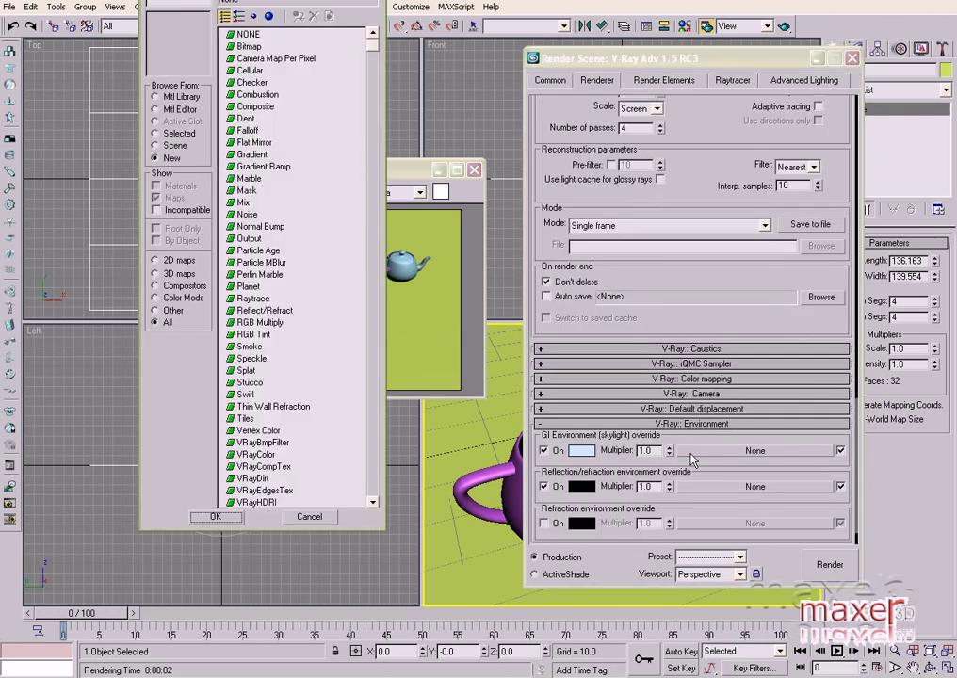
pyautogui.doubleClick(256, 503)
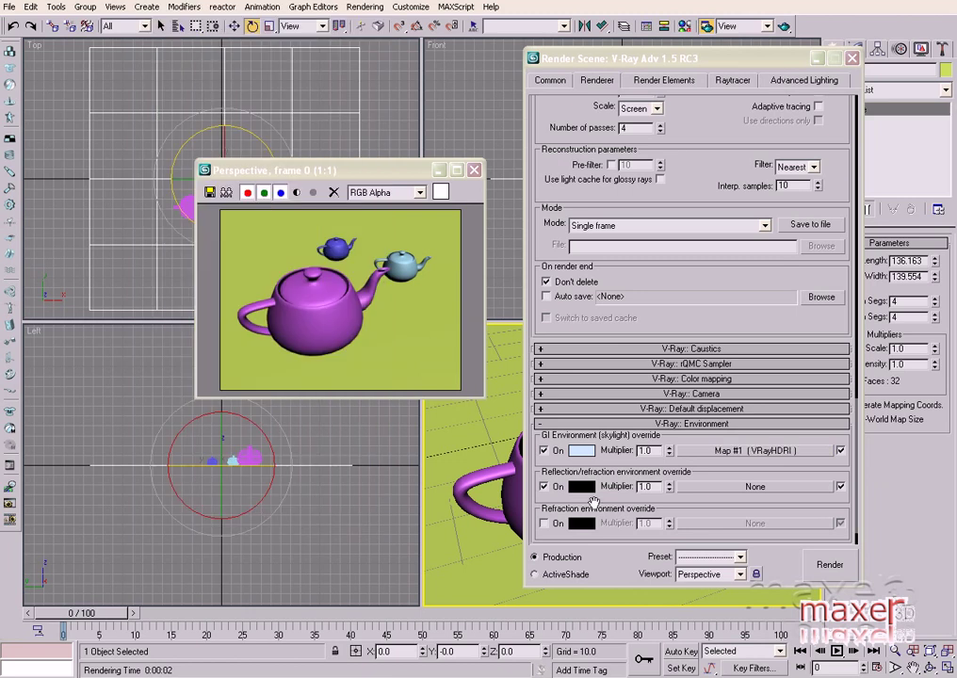
# Load kunsthistorisches.hdr into the VRayHDRI map as a spherical environment.
pyautogui.press('m')
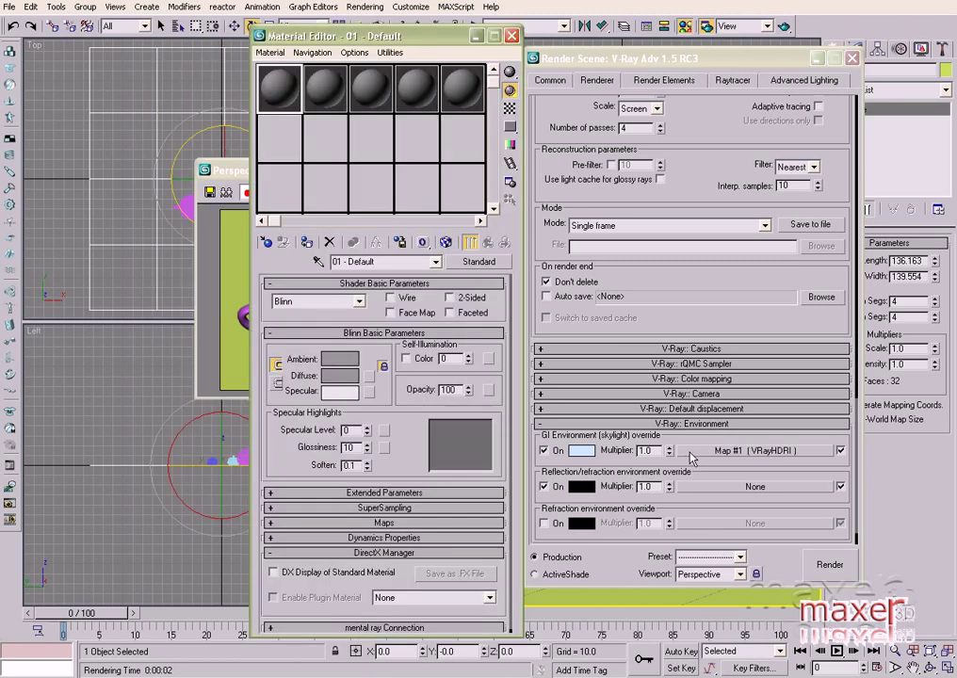
pyautogui.moveTo(730, 451); pyautogui.dragTo(282, 114)
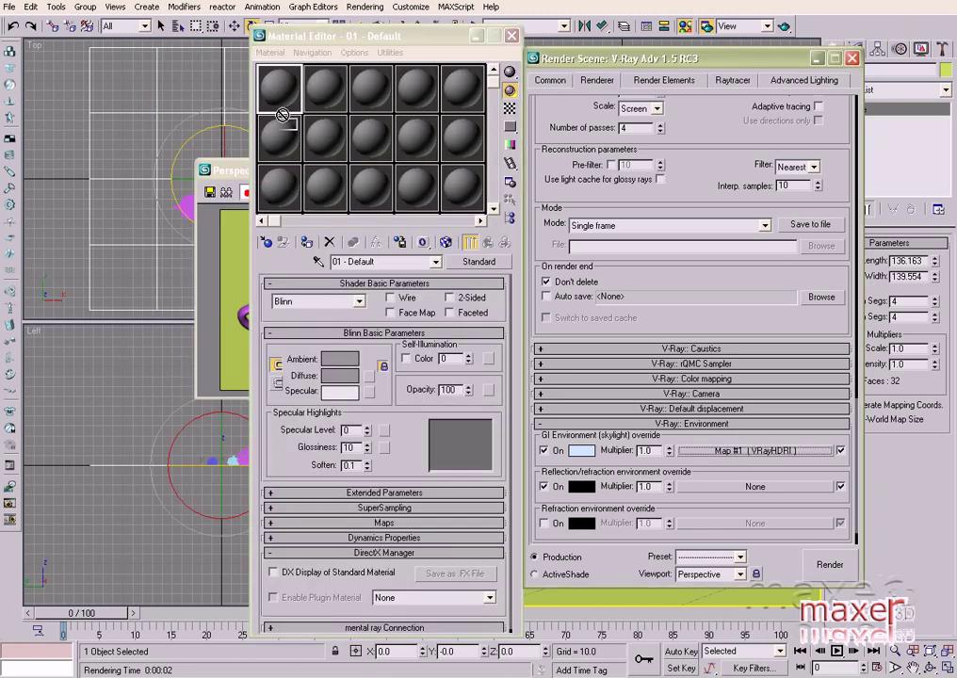
pyautogui.click(350, 376)
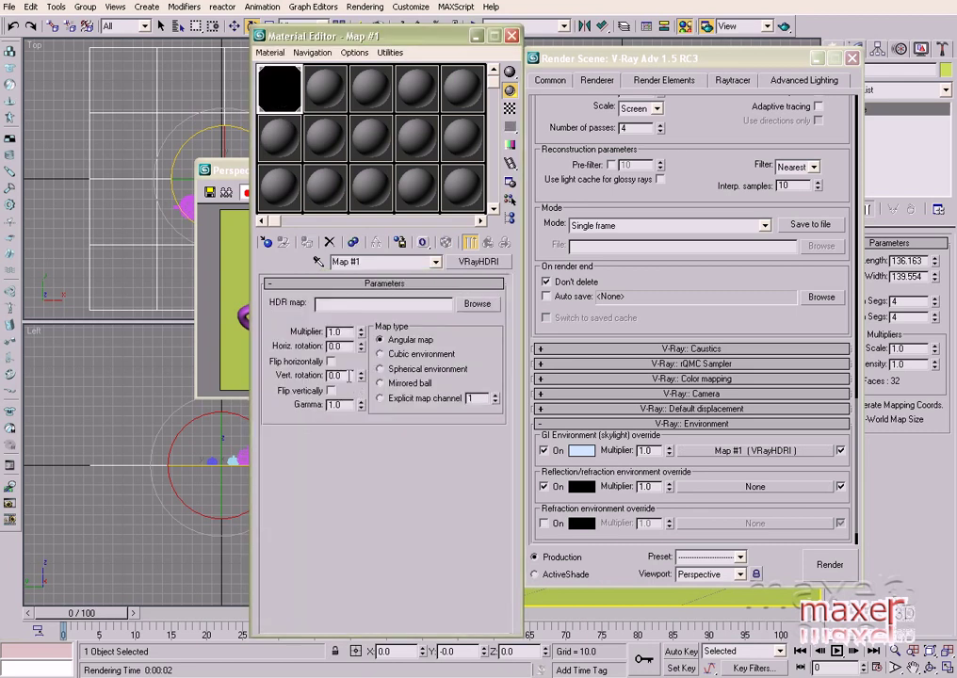
pyautogui.click(469, 305)
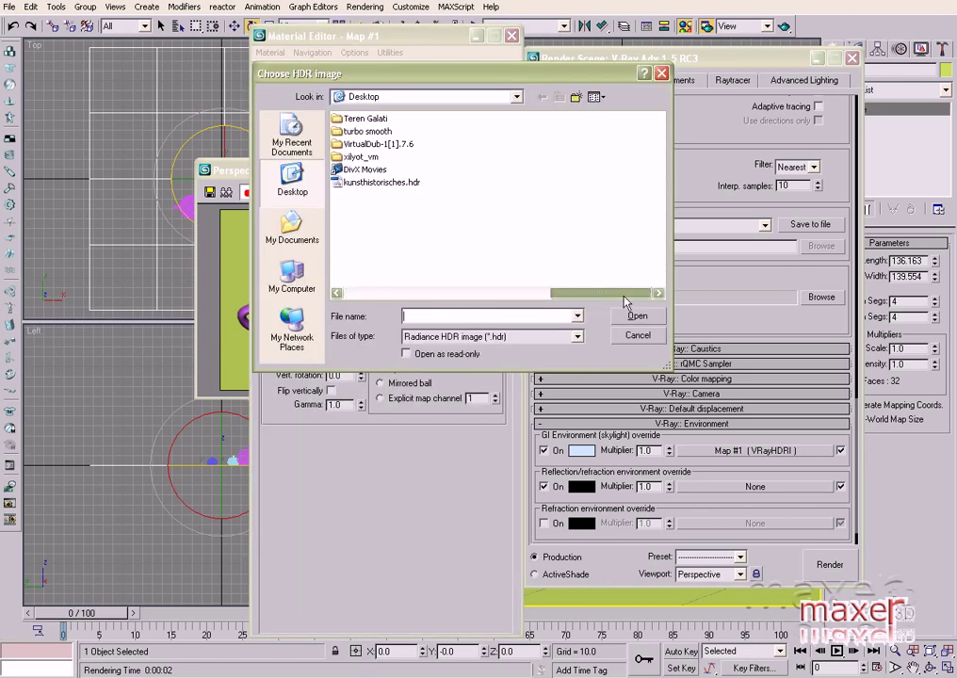
pyautogui.click(382, 182)
pyautogui.click(629, 316)
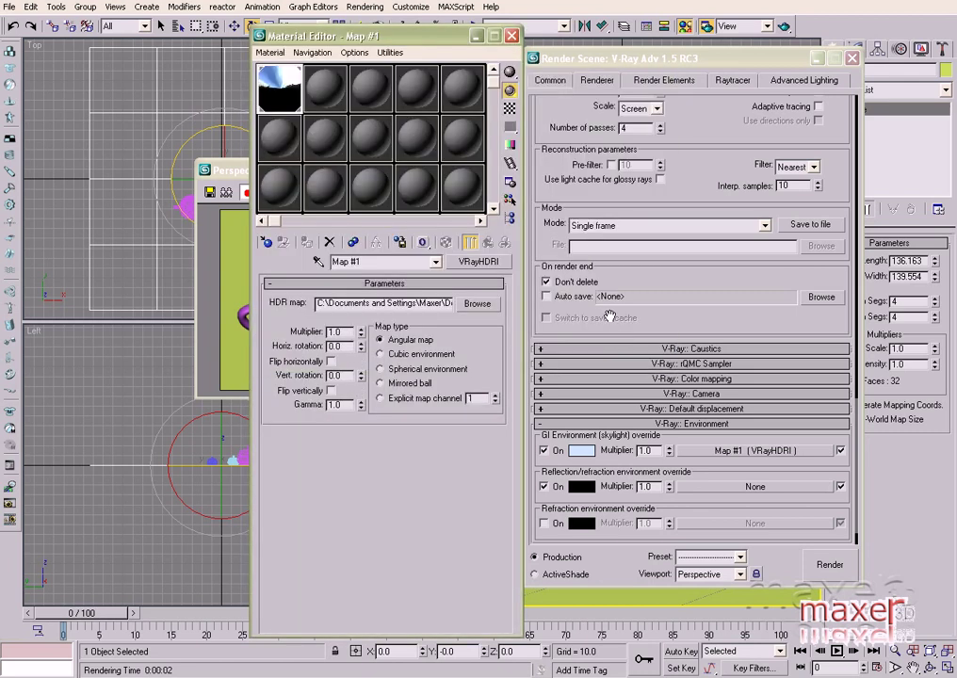
pyautogui.click(387, 373)
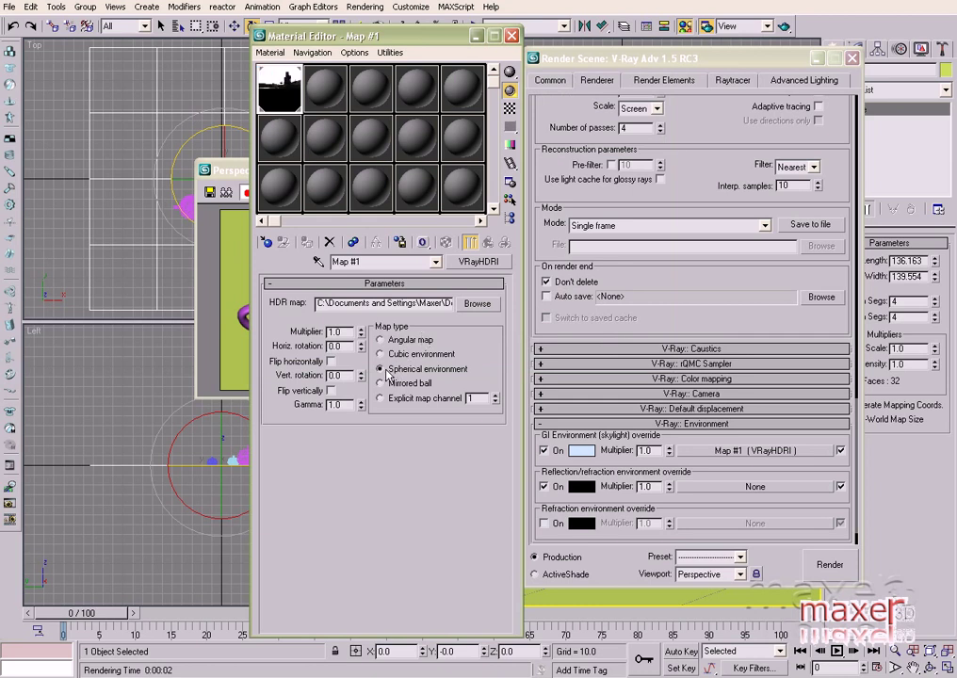
# Copy the HDRI map into the reflection/refraction override slot.
pyautogui.moveTo(736, 452); pyautogui.dragTo(744, 486)
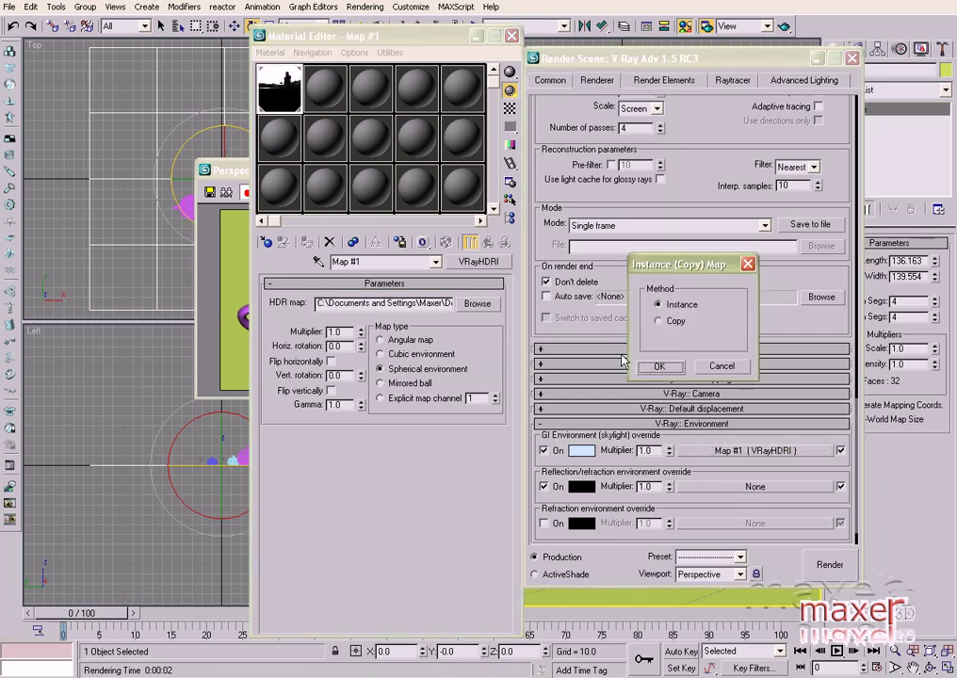
pyautogui.click(658, 320)
pyautogui.click(649, 365)
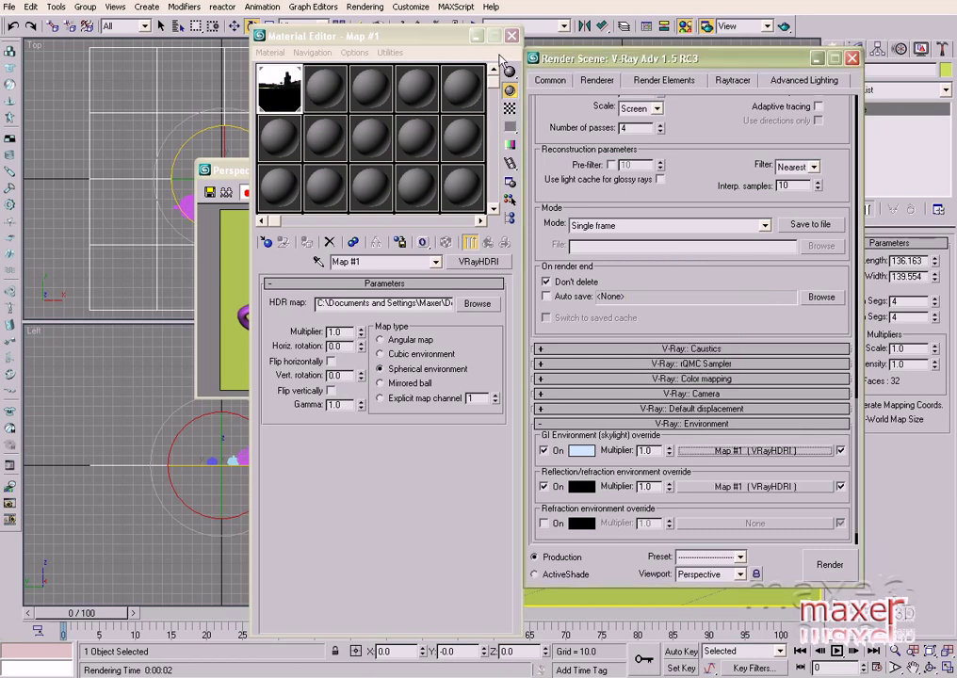
pyautogui.click(400, 38)
# Re-render the teapots with the HDRI skylight lighting.
pyautogui.press('m')
pyautogui.click(812, 564)
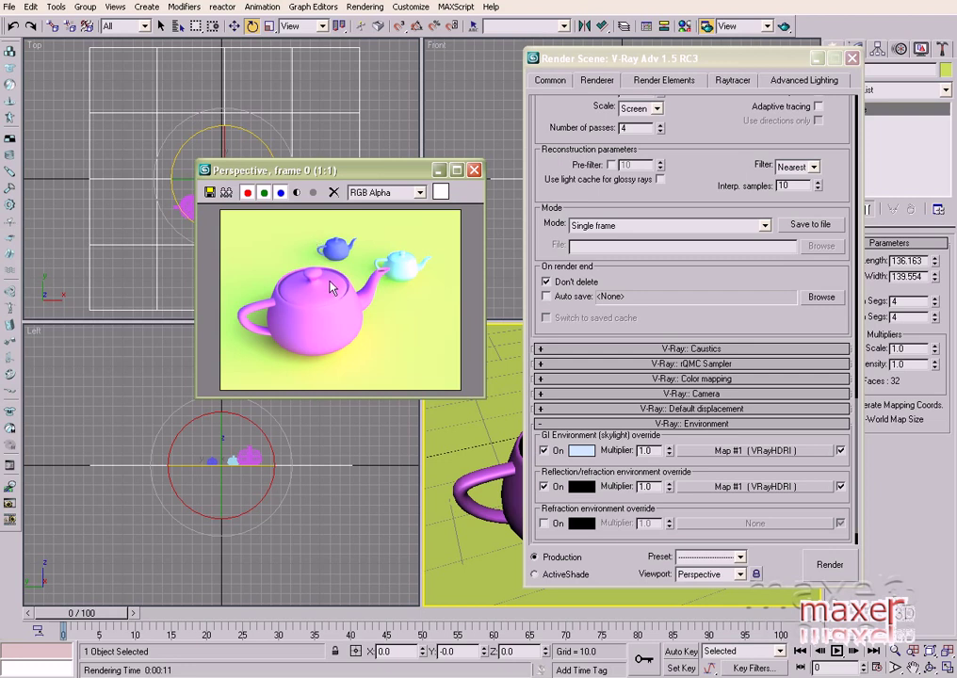
# Close render settings and create a VRayMtl named 'Teapot' in a free slot.
pyautogui.click(852, 58)
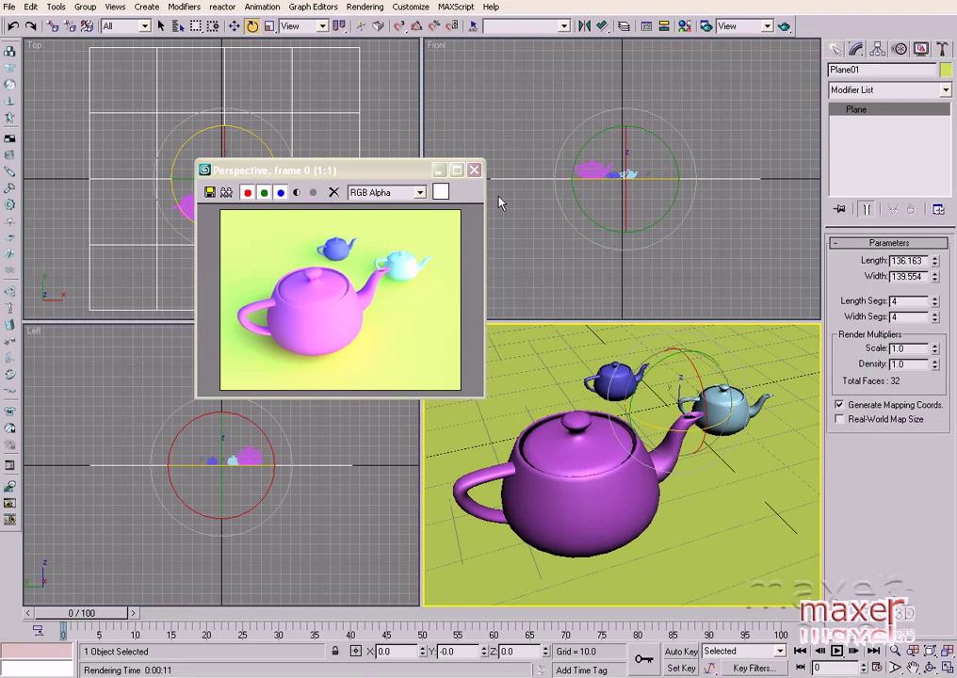
pyautogui.click(474, 170)
pyautogui.press('m')
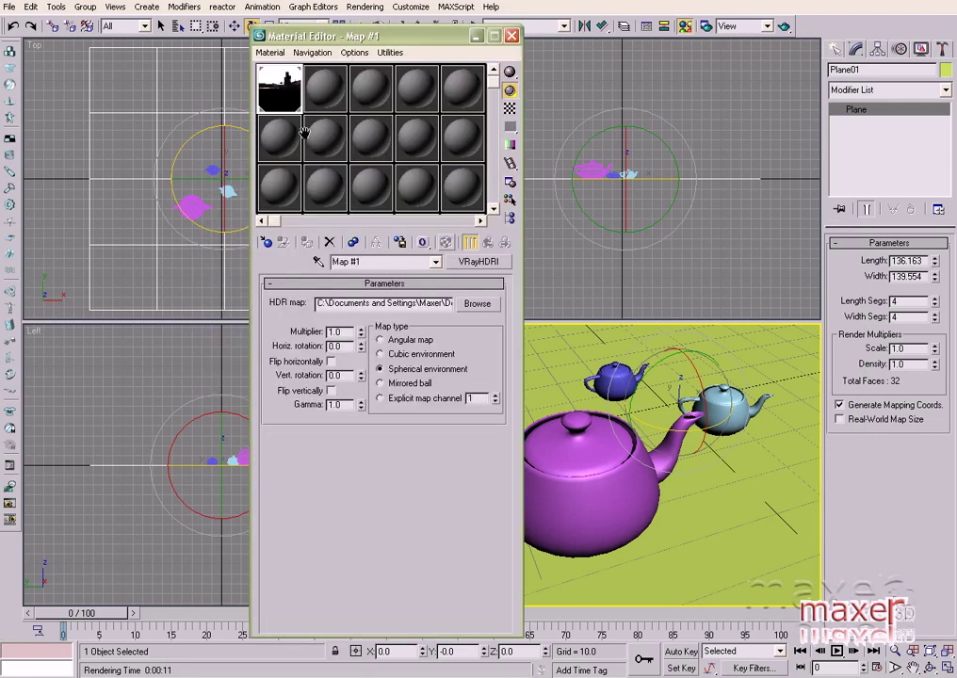
pyautogui.click(279, 151)
pyautogui.click(474, 262)
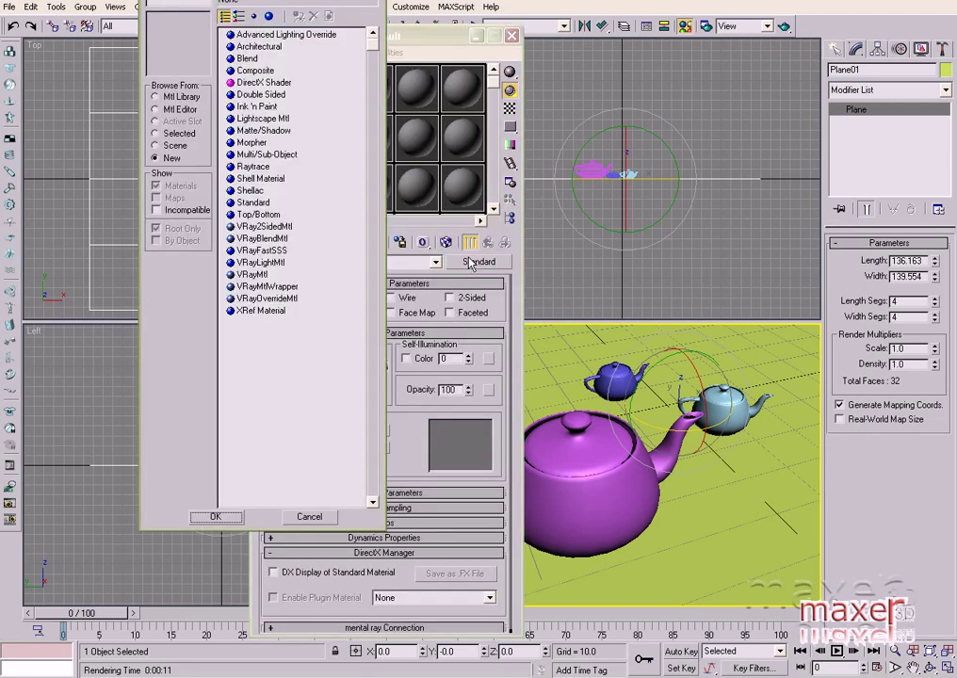
pyautogui.doubleClick(254, 274)
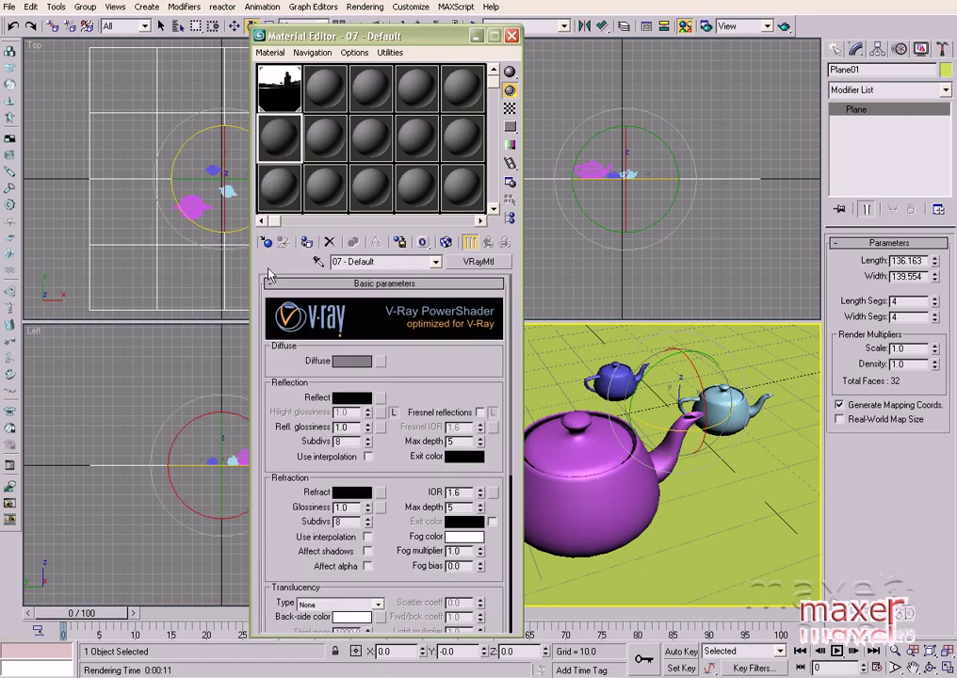
pyautogui.doubleClick(381, 262)
pyautogui.write('Teapot')
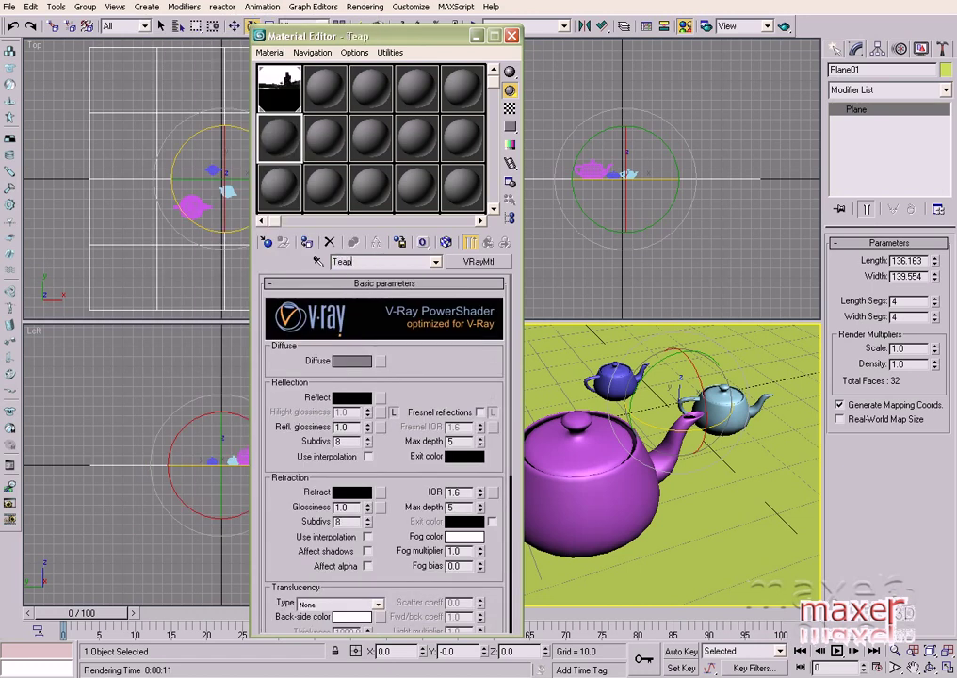
# Give the Teapot material a red diffuse colour and apply it to the large teapot.
pyautogui.click(351, 360)
pyautogui.moveTo(341, 138)
pyautogui.mouseDown()
pyautogui.moveTo(307, 106)
pyautogui.moveTo(297, 118)
pyautogui.mouseUp()
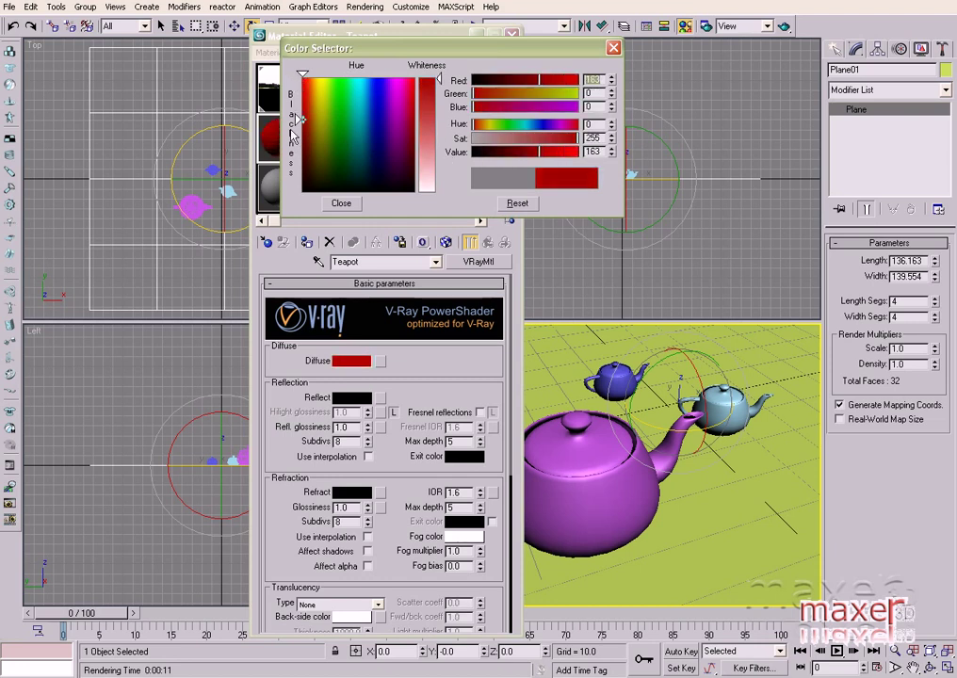
pyautogui.click(339, 203)
pyautogui.rightClick(551, 527)
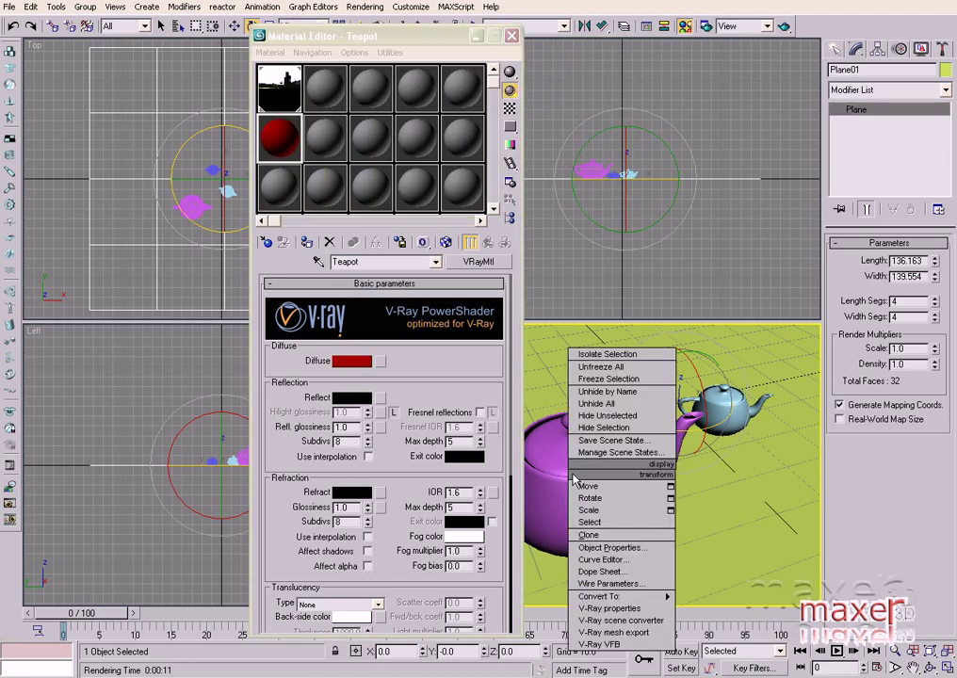
pyautogui.press('Escape')
pyautogui.click(678, 245)
pyautogui.click(591, 170)
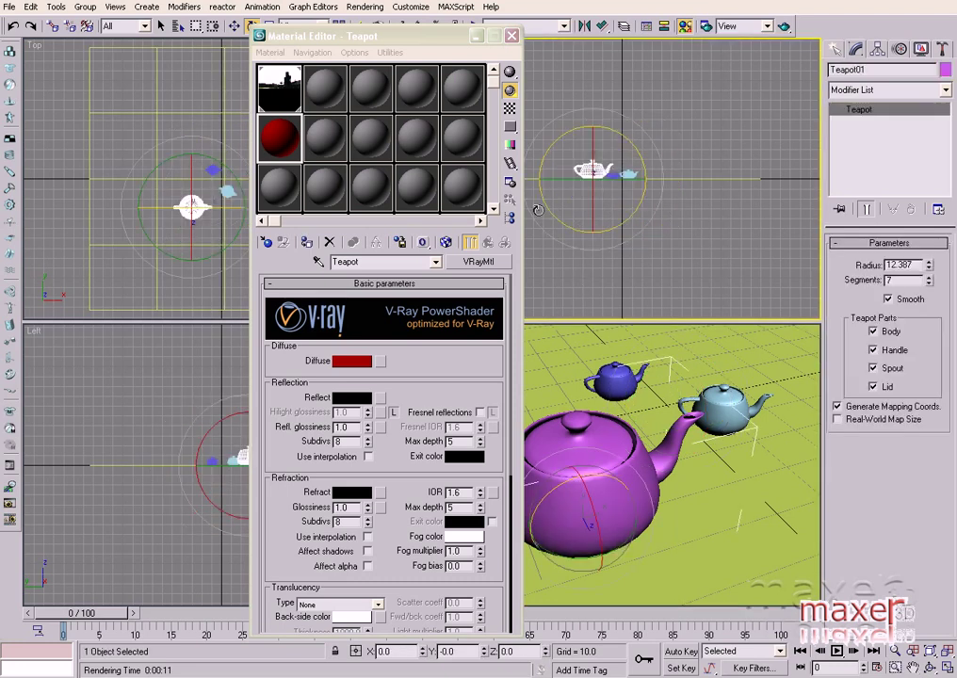
pyautogui.click(306, 242)
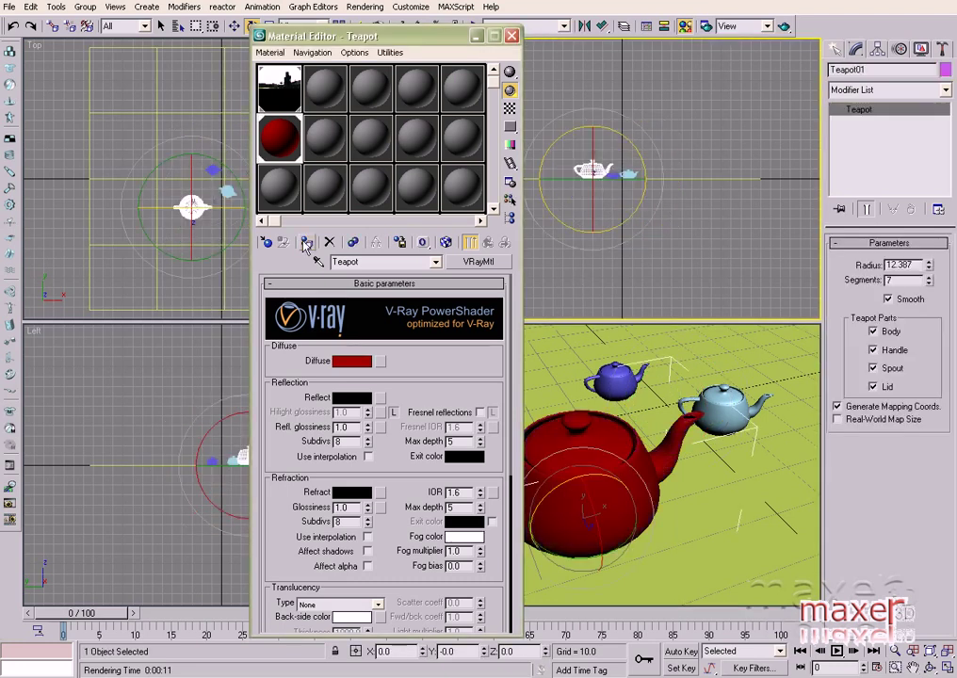
# Set the material's reflection to near-white and turn on Fresnel reflections.
pyautogui.click(351, 397)
pyautogui.click(342, 135)
pyautogui.click(342, 199)
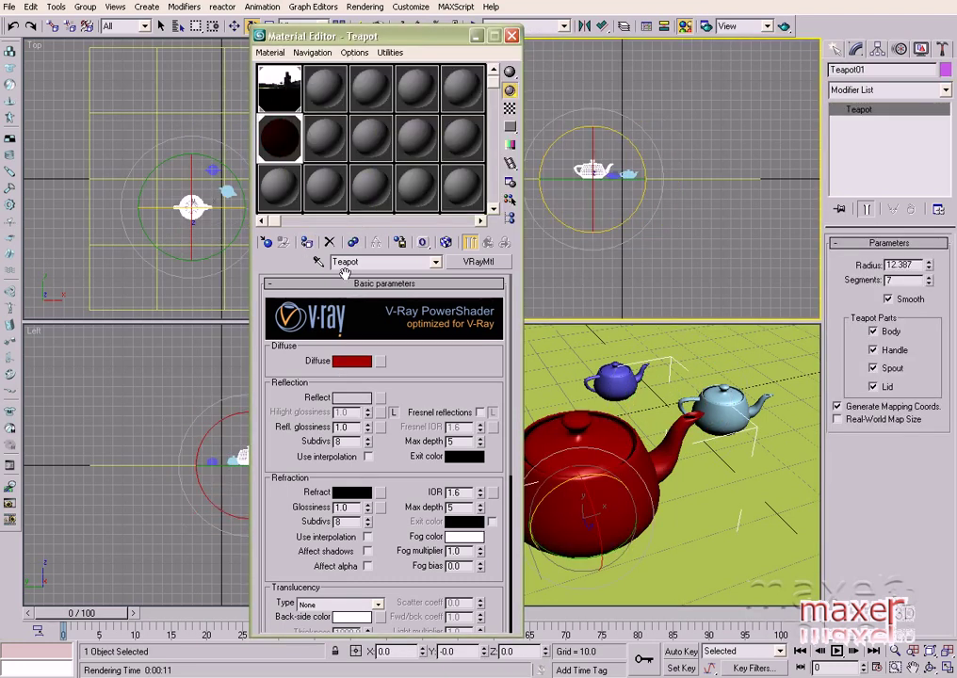
pyautogui.click(481, 412)
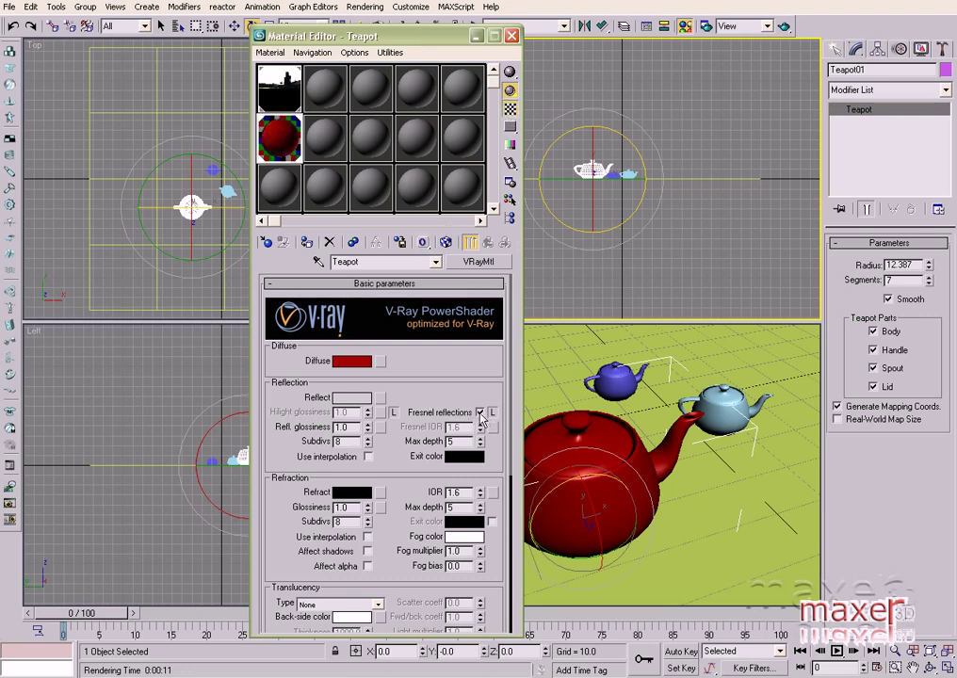
# Copy the red Teapot material to a new slot, assign it to the front small teapot, and make it blue.
pyautogui.click(326, 151)
pyautogui.moveTo(280, 137); pyautogui.dragTo(324, 137)
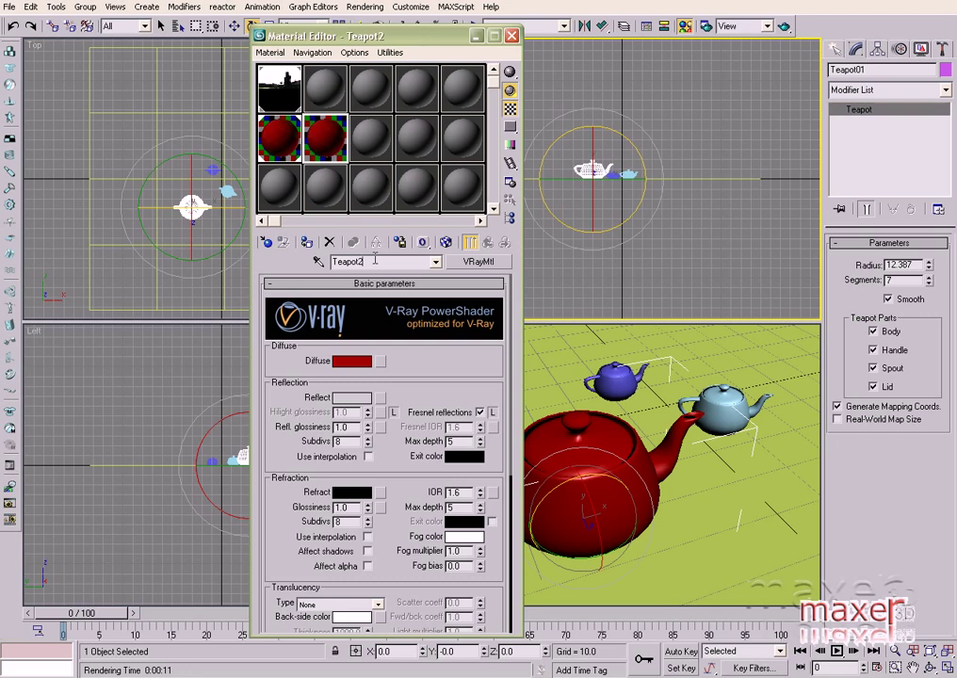
pyautogui.click(720, 405)
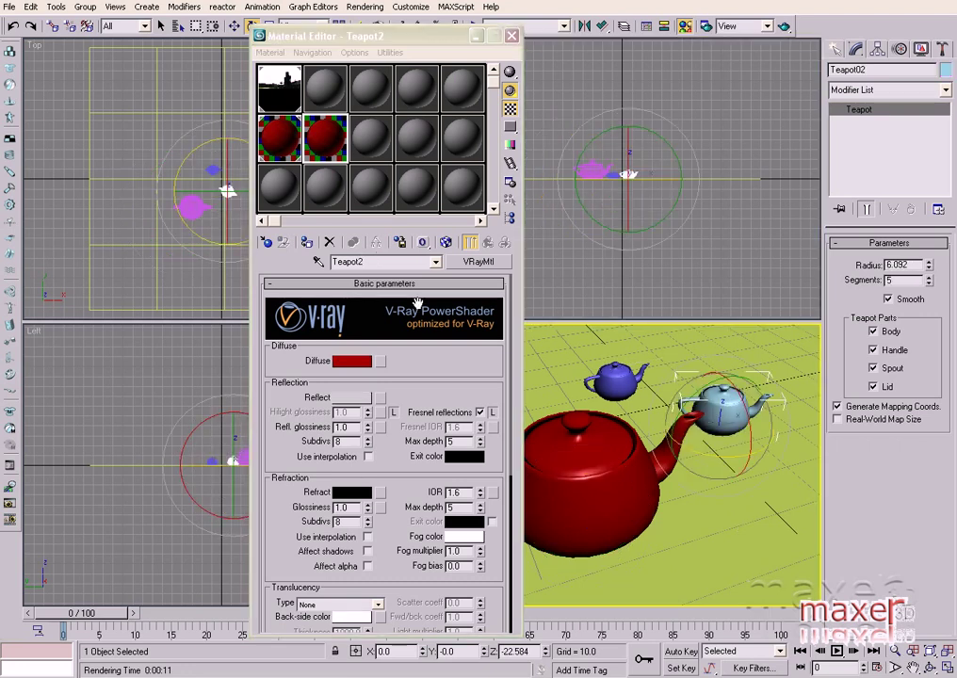
pyautogui.click(306, 242)
pyautogui.click(352, 360)
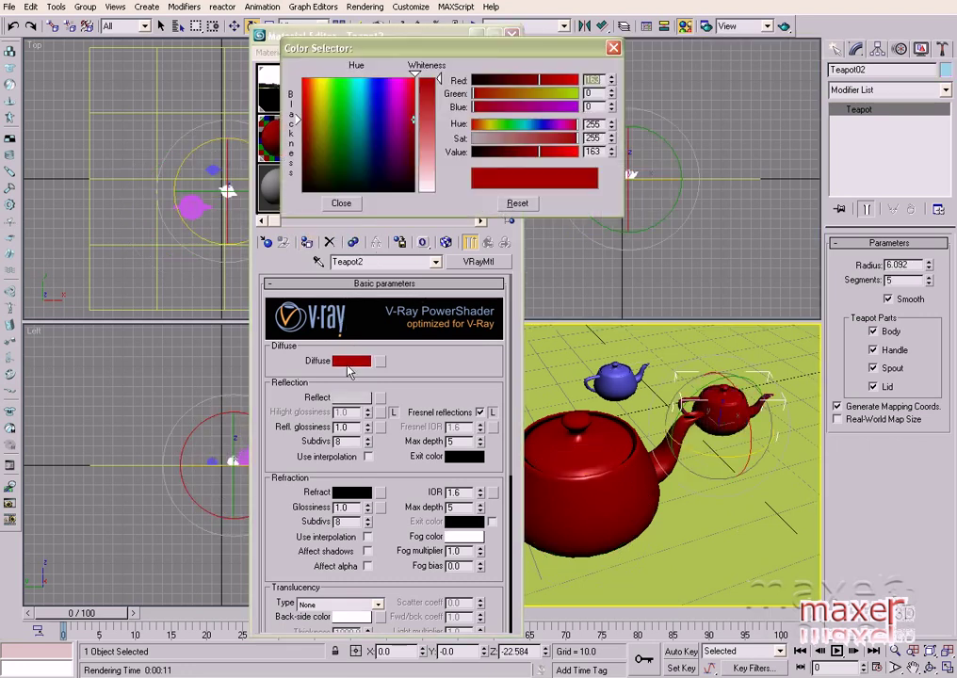
pyautogui.click(358, 161)
pyautogui.moveTo(357, 161); pyautogui.dragTo(368, 142)
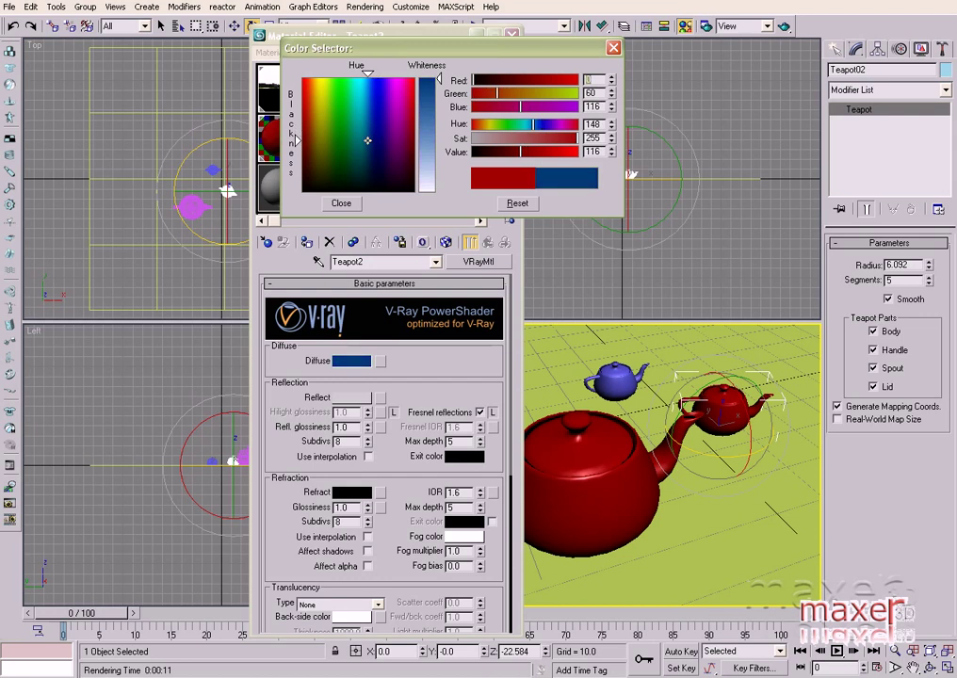
pyautogui.click(344, 203)
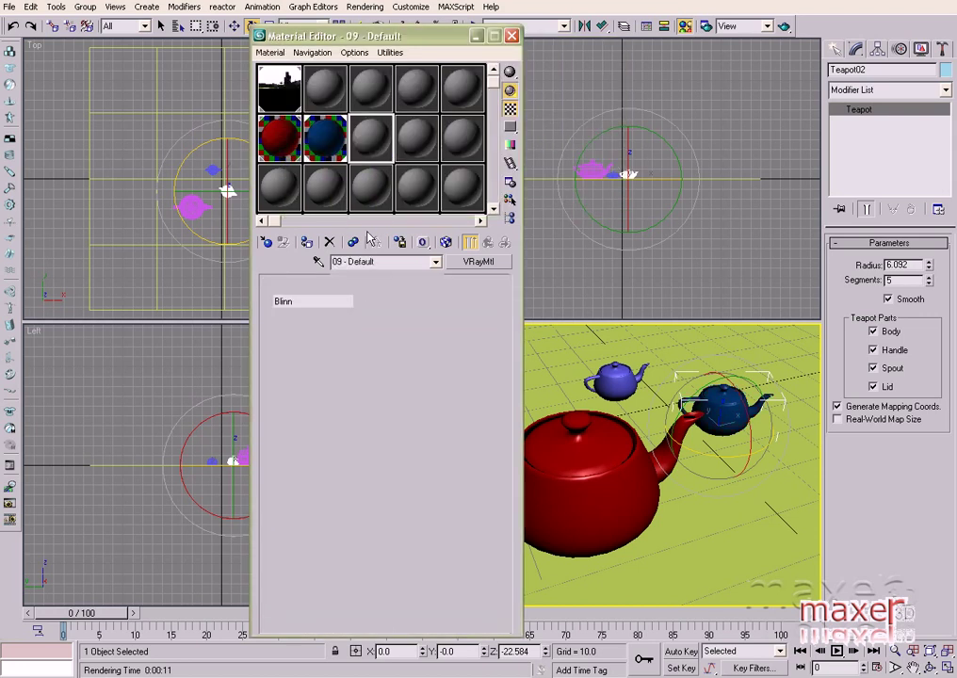
# Rename the next copy Teapot3, assign it to the rear small teapot, and set its Diffuse to green.
pyautogui.press('BackSpace')
pyautogui.write('3')
pyautogui.press('Return')
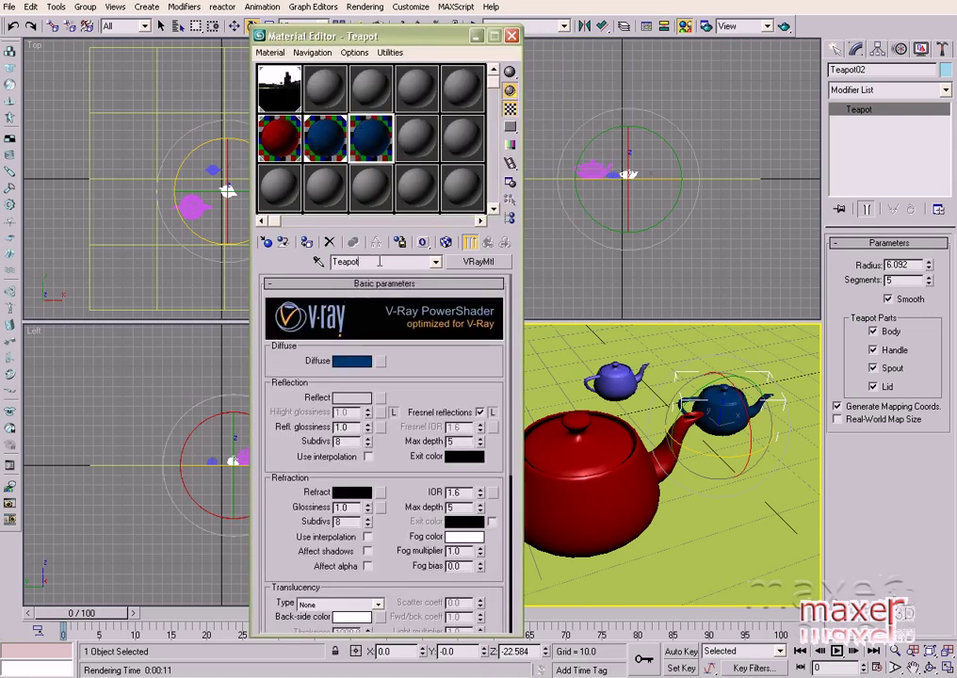
pyautogui.click(614, 378)
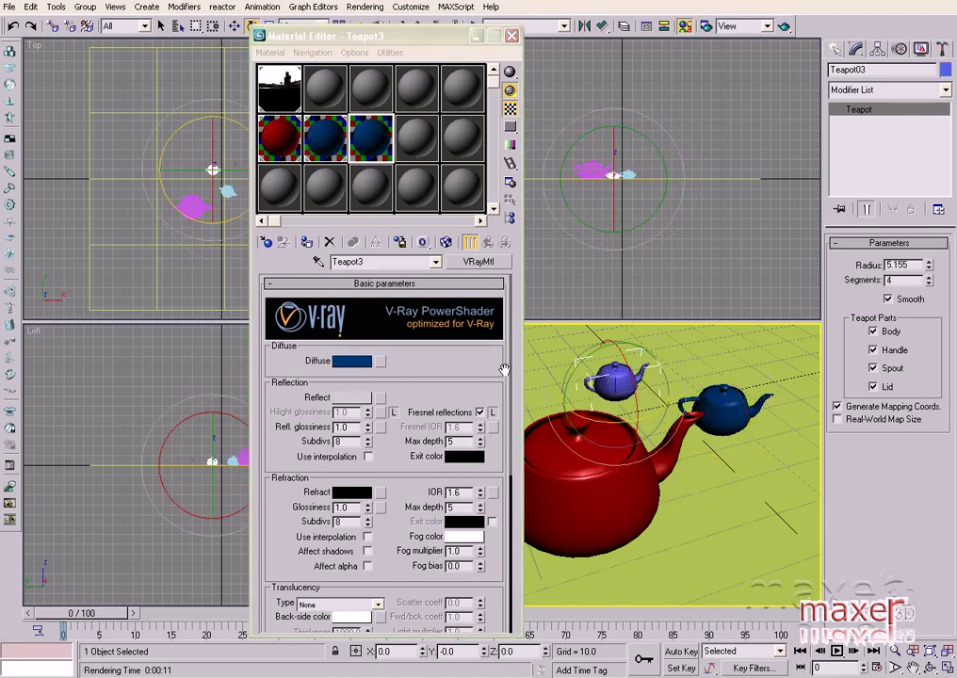
pyautogui.click(351, 361)
pyautogui.moveTo(367, 146); pyautogui.dragTo(334, 126)
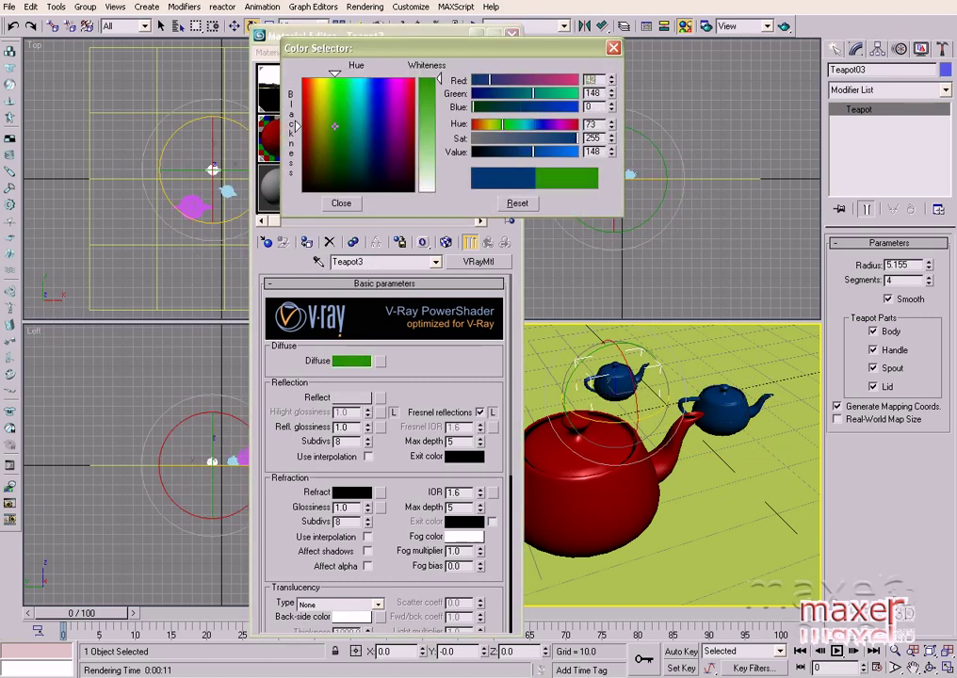
pyautogui.click(324, 202)
pyautogui.click(415, 139)
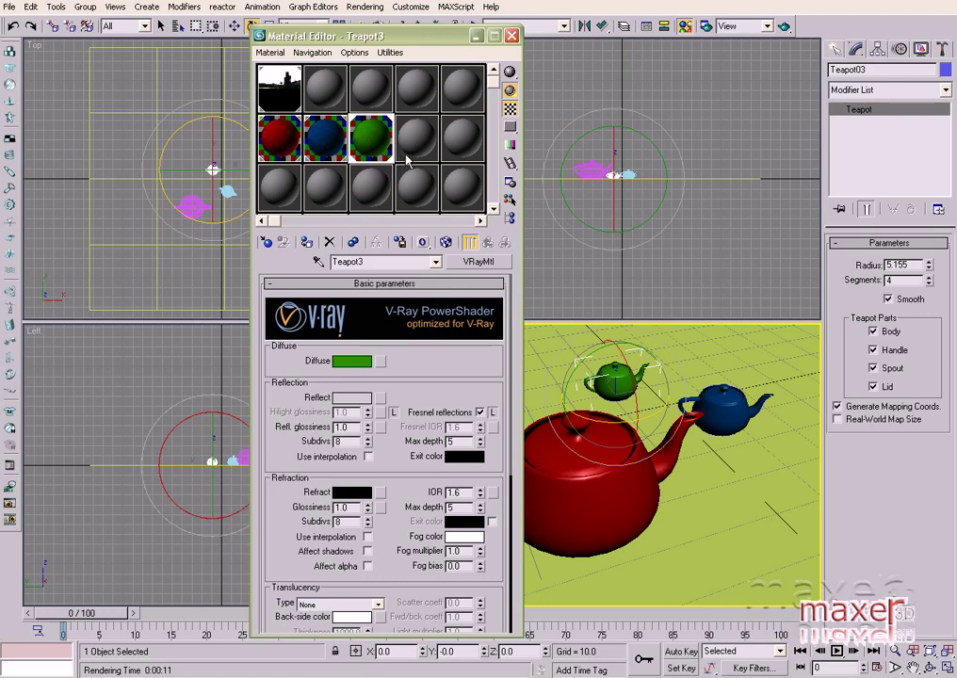
pyautogui.click(479, 261)
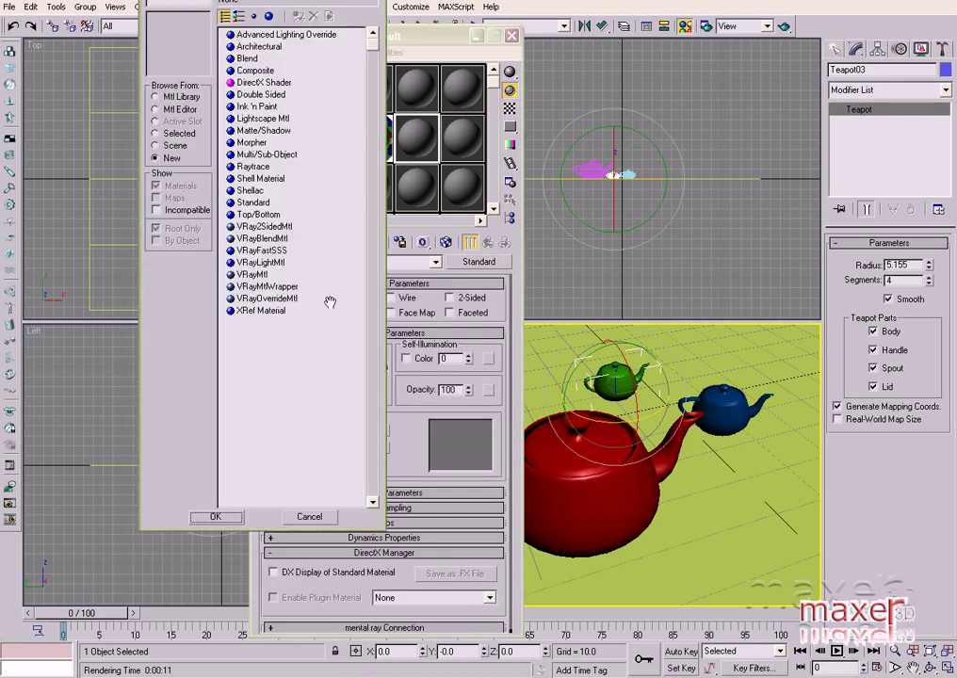
# Create a VRayMtl named Floor, assign it to the floor plane, and darken its Diffuse to grey.
pyautogui.doubleClick(252, 274)
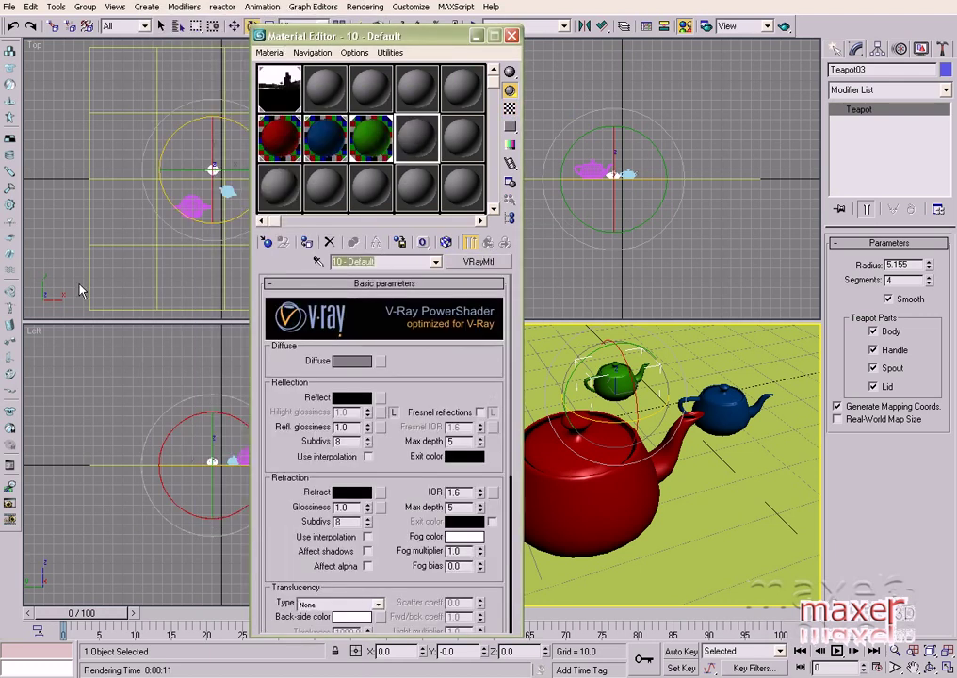
pyautogui.write('Floor')
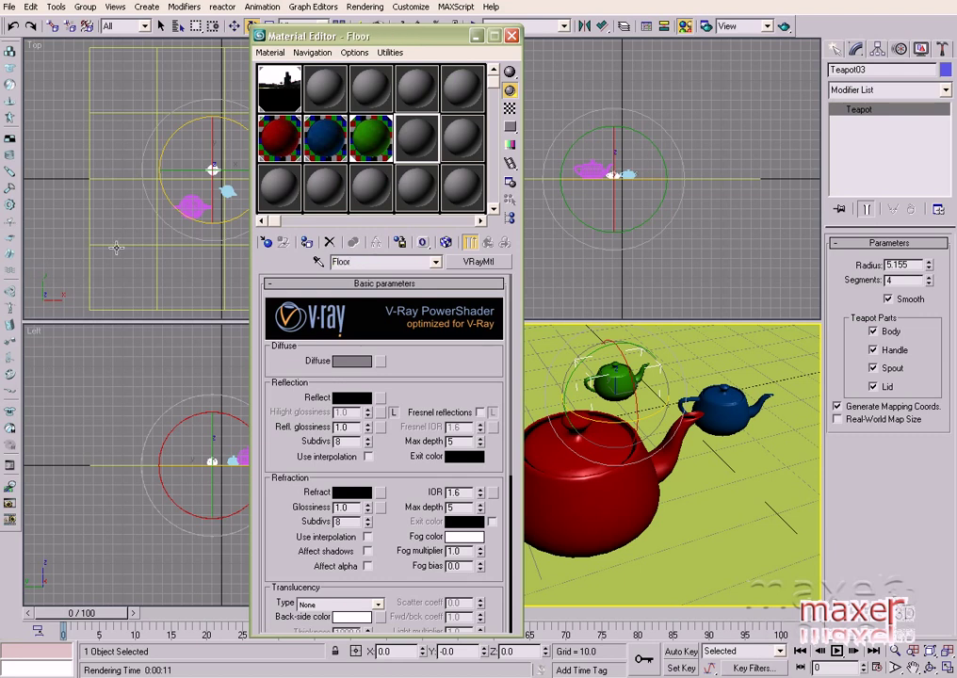
pyautogui.click(90, 197)
pyautogui.click(308, 243)
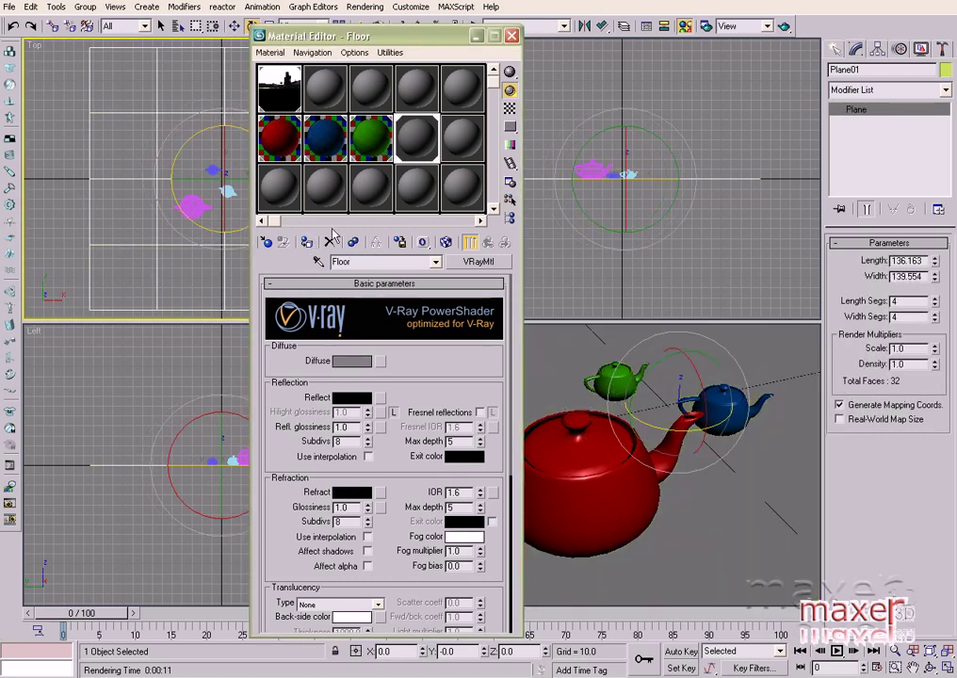
pyautogui.click(358, 362)
pyautogui.click(342, 100)
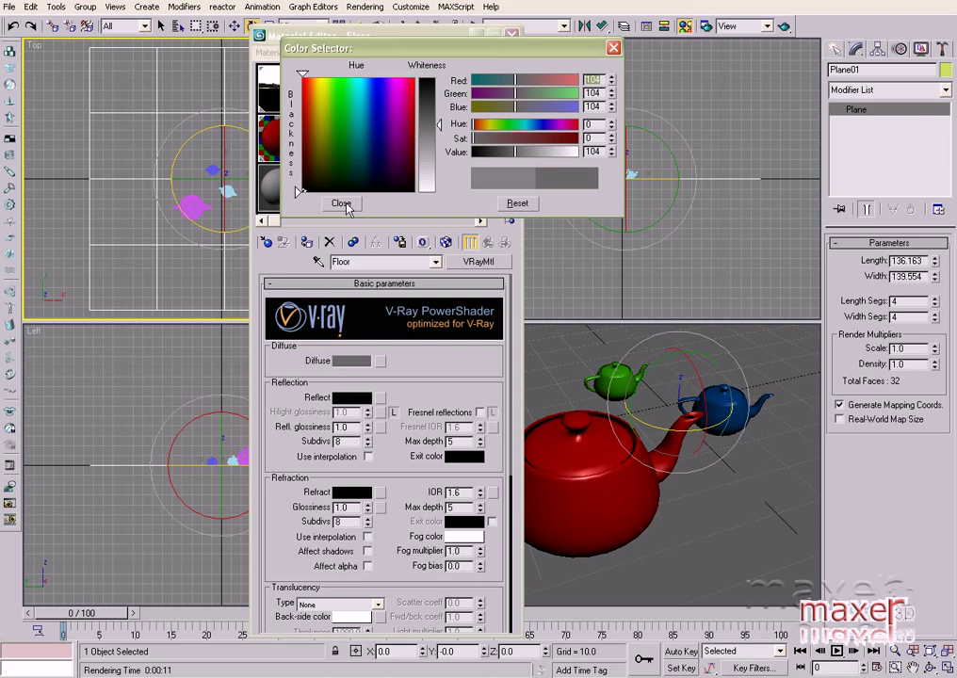
pyautogui.click(342, 201)
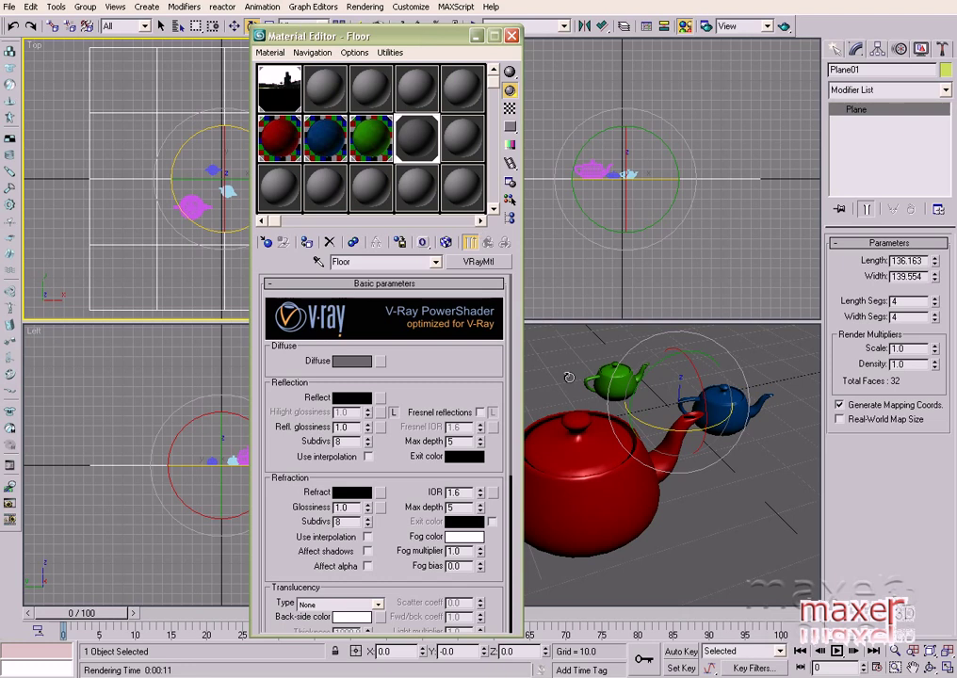
# Make the Perspective viewport active and bring up the Render Scene settings.
pyautogui.rightClick(659, 527)
pyautogui.click(377, 8)
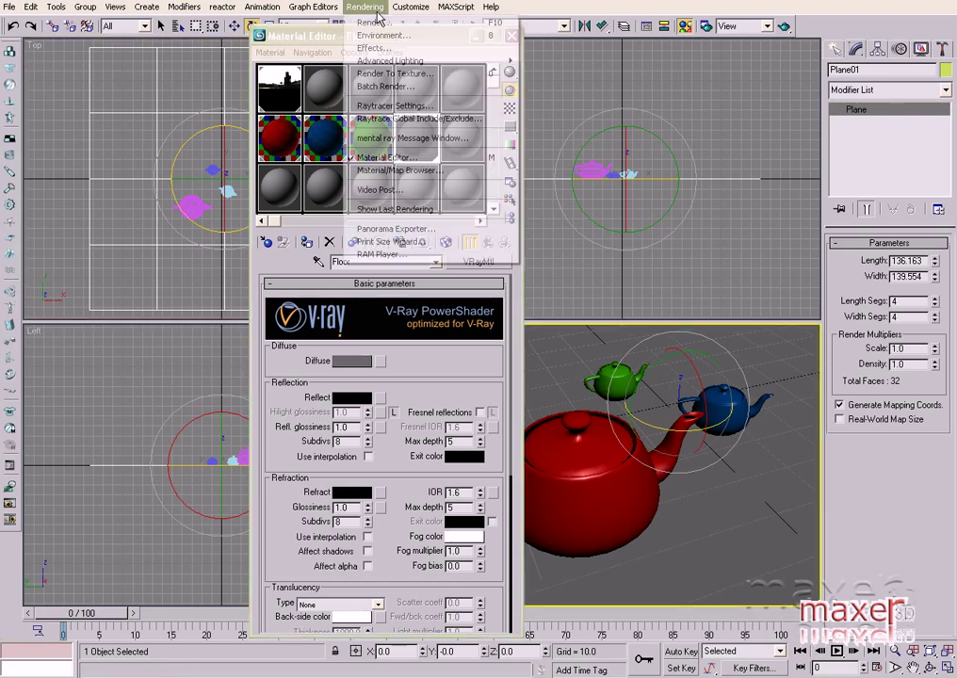
pyautogui.click(376, 20)
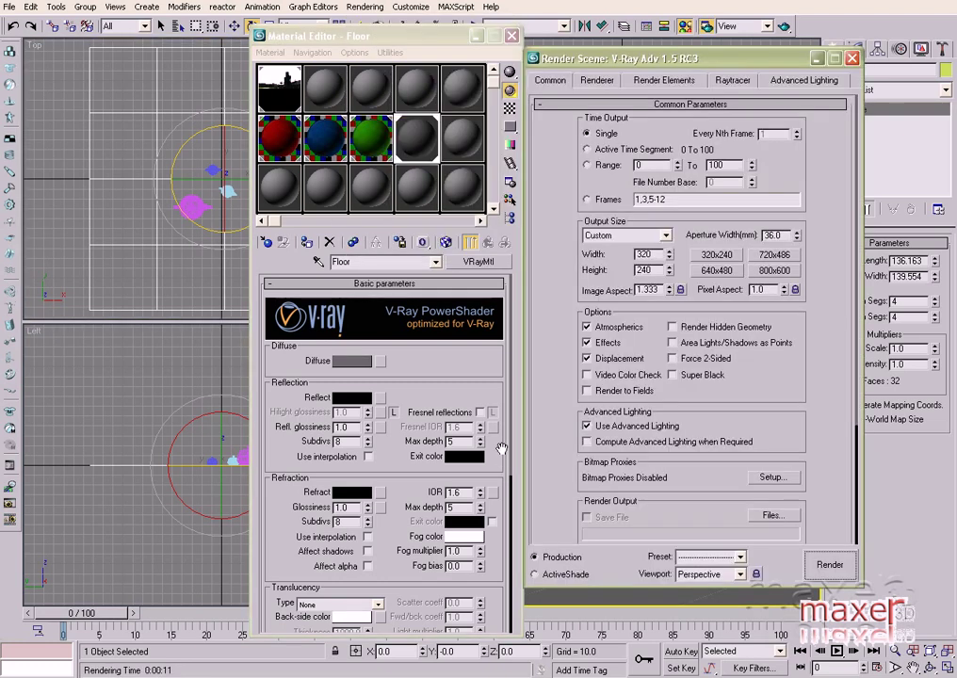
# Render the Perspective view with V-Ray and note 'much better...ok, lets do the cla'.
pyautogui.hotkey('shift', 'q')
pyautogui.write('m')
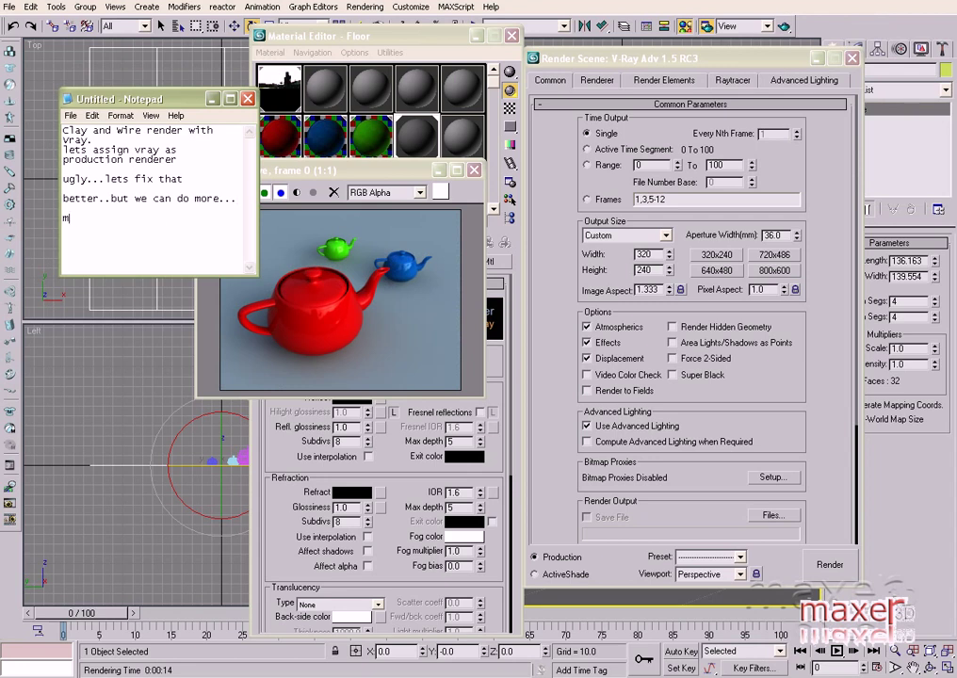
pyautogui.write('uch bett')
pyautogui.write('er...ok, lets do ')
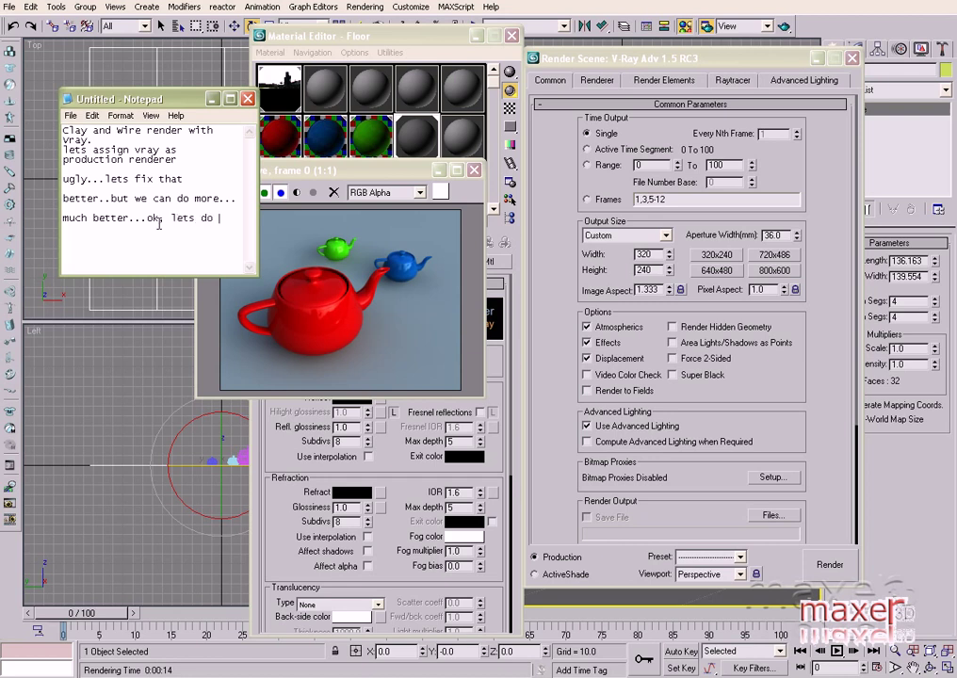
pyautogui.write('the clay render')
# On the V-Ray Renderer tab, enable Override mtl using a new VRayMtl.
pyautogui.click(222, 208)
pyautogui.click(474, 170)
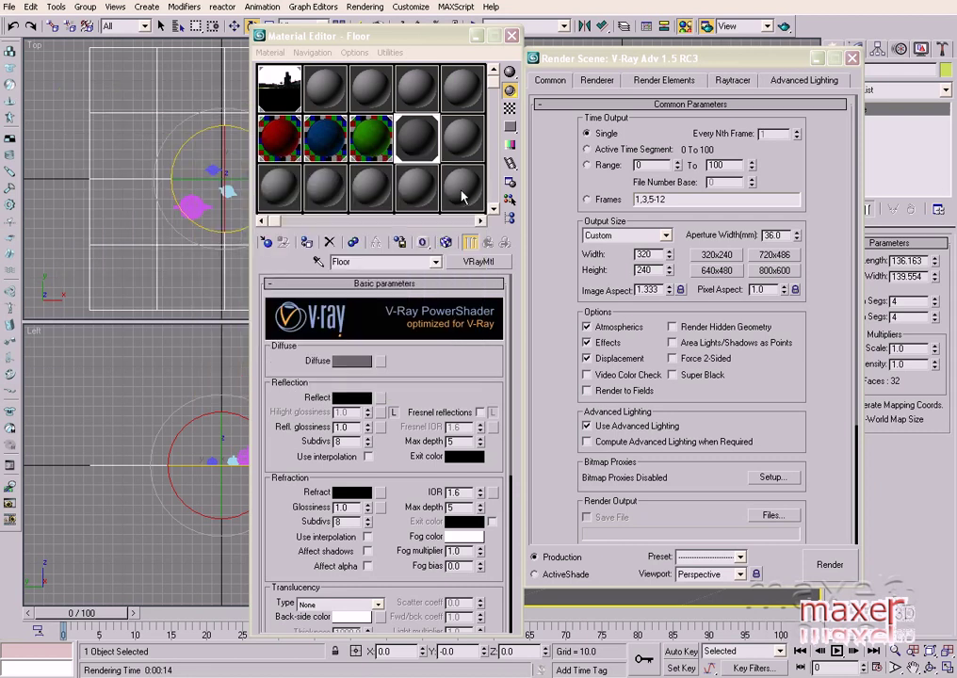
pyautogui.click(596, 80)
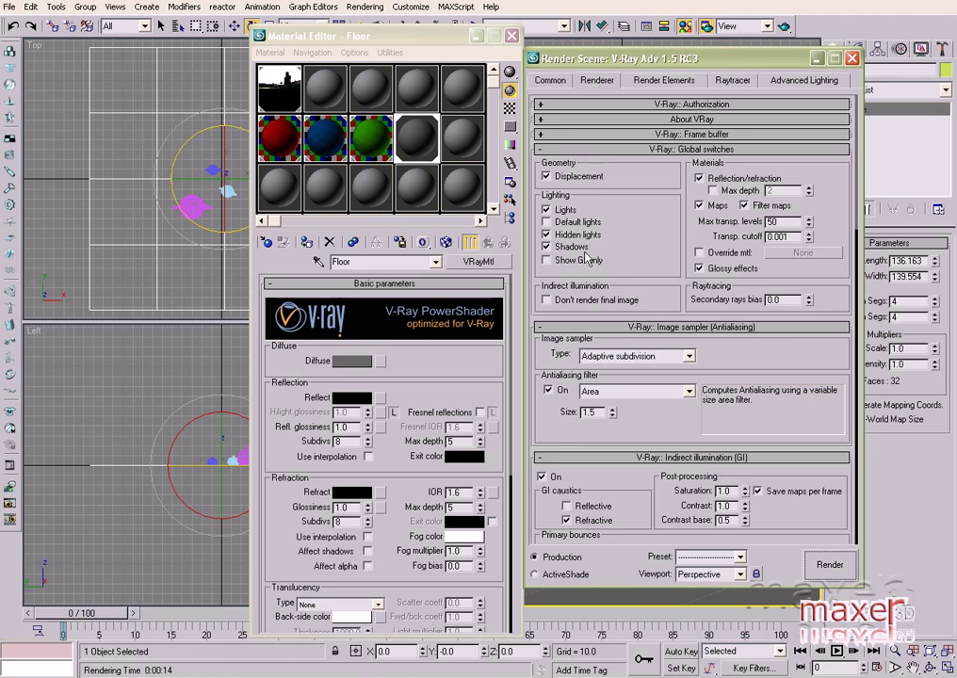
pyautogui.click(698, 252)
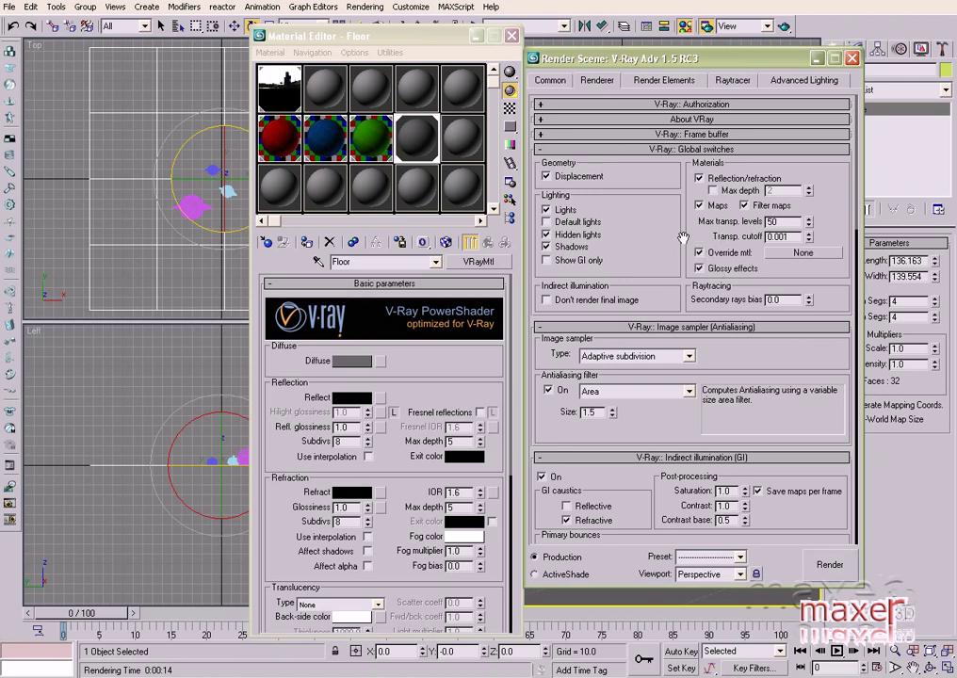
pyautogui.click(802, 252)
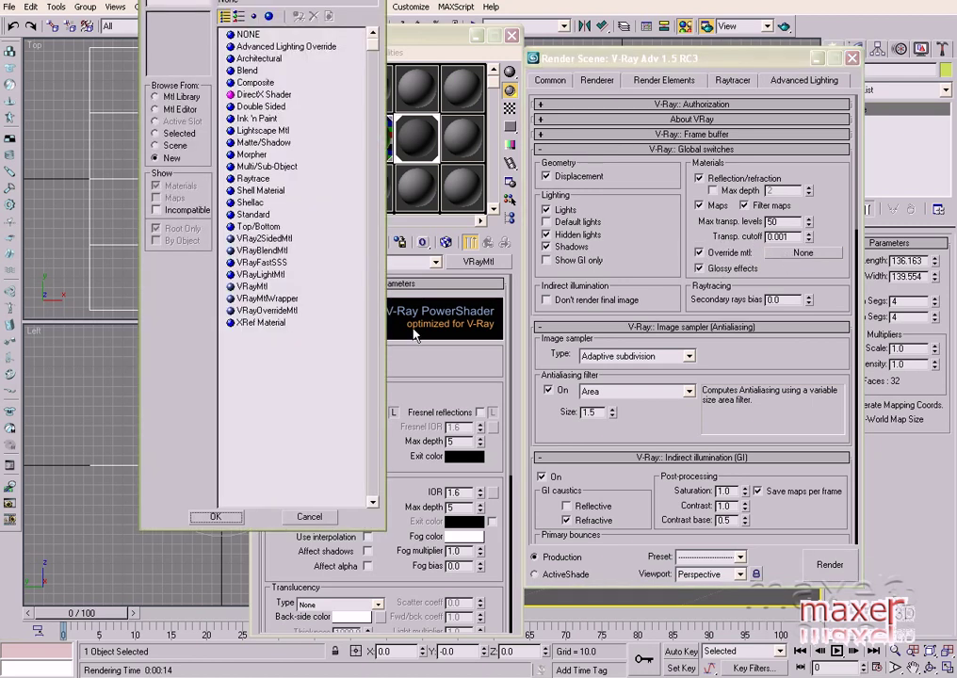
pyautogui.doubleClick(252, 286)
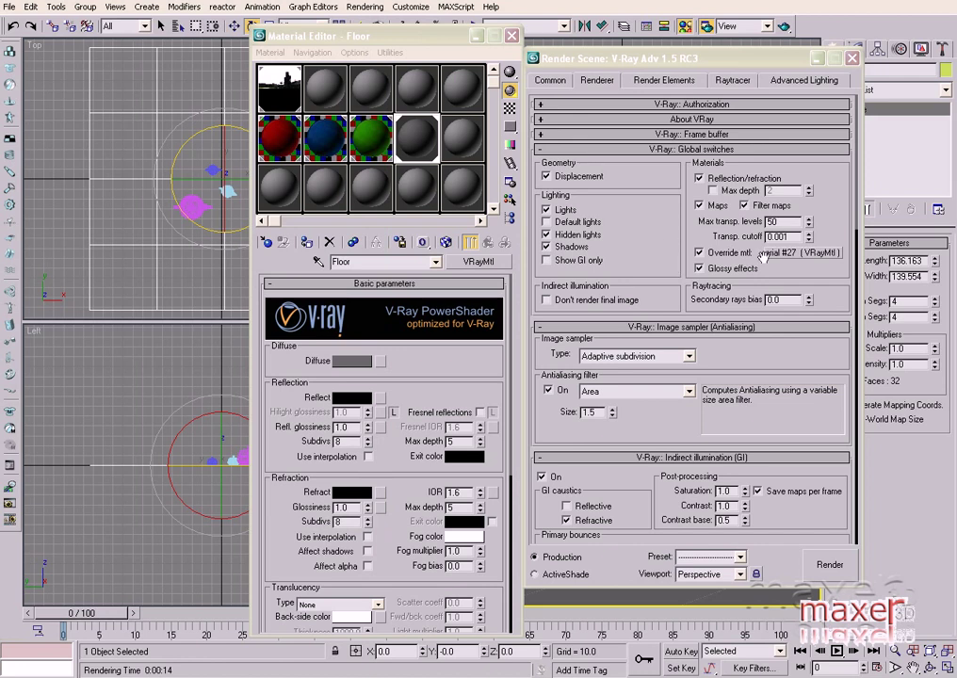
# Drag the override material into a sample slot as an instance and name it Clay.
pyautogui.moveTo(764, 255); pyautogui.dragTo(279, 183)
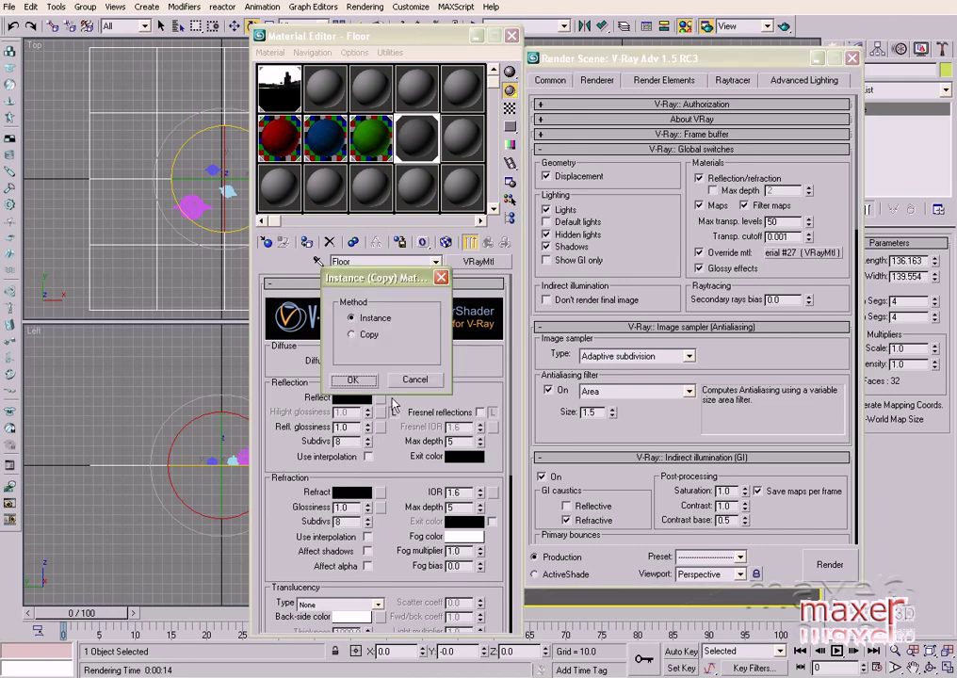
pyautogui.click(352, 380)
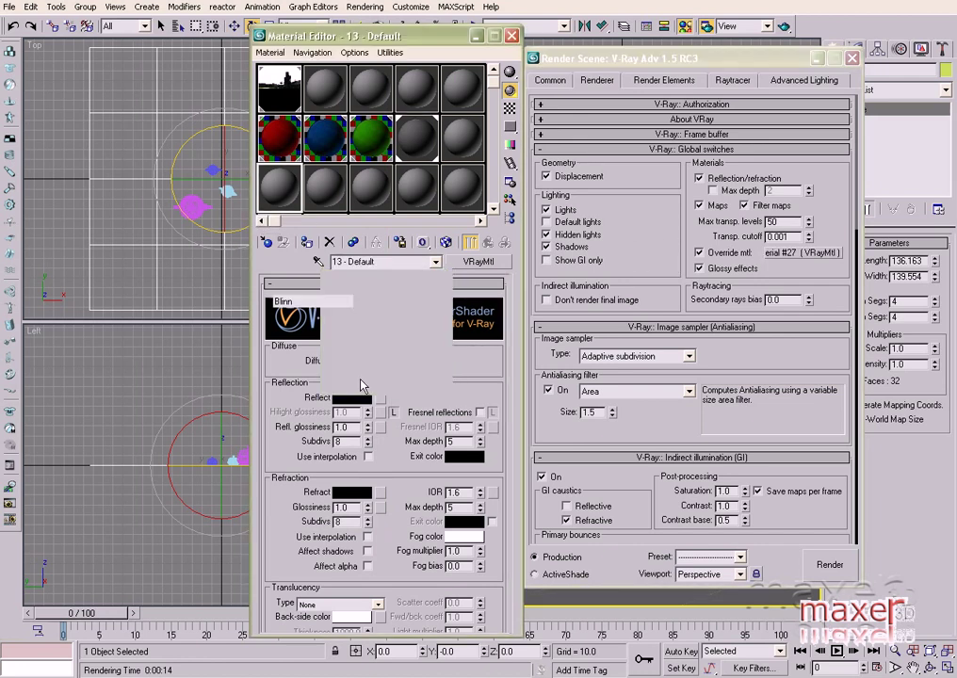
pyautogui.click(387, 264)
pyautogui.write('Clay')
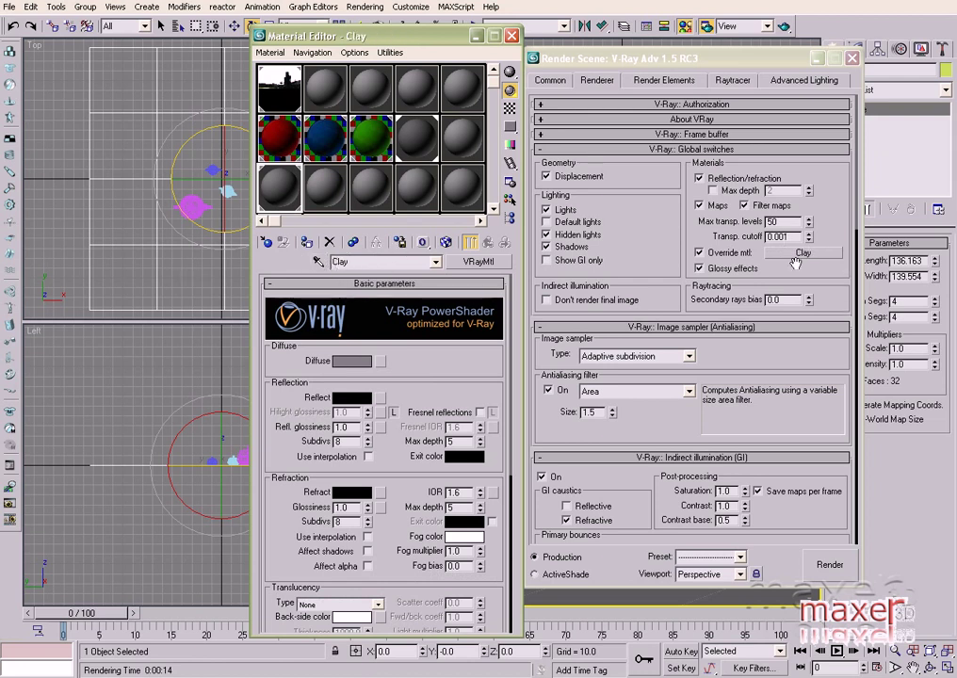
# Render the teapots with the Clay override and note 'That is a nice clay render'.
pyautogui.click(829, 565)
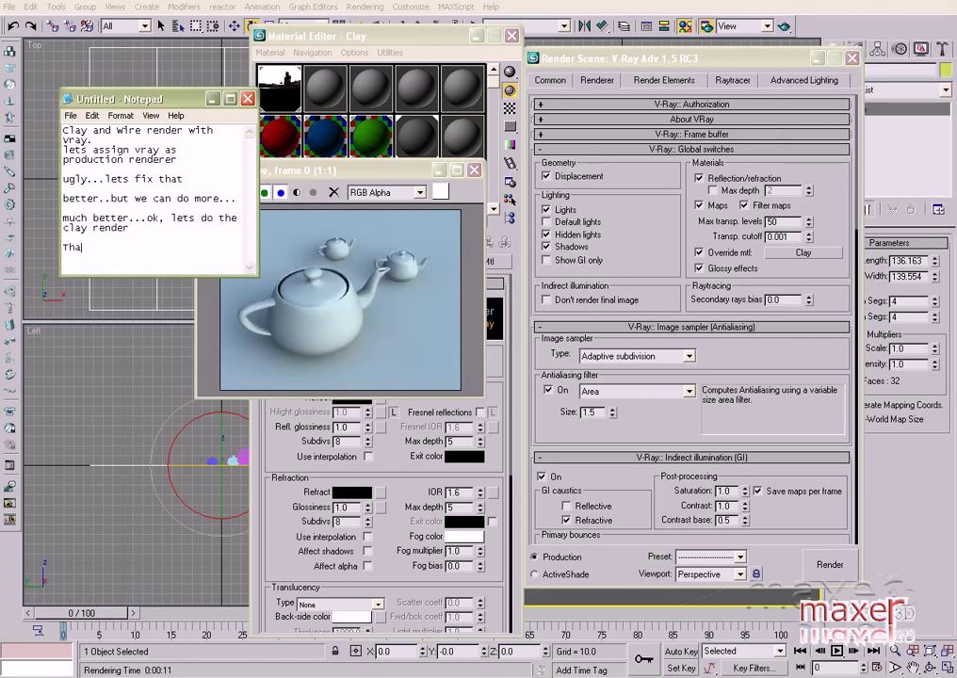
pyautogui.write('t is a nice clay render')
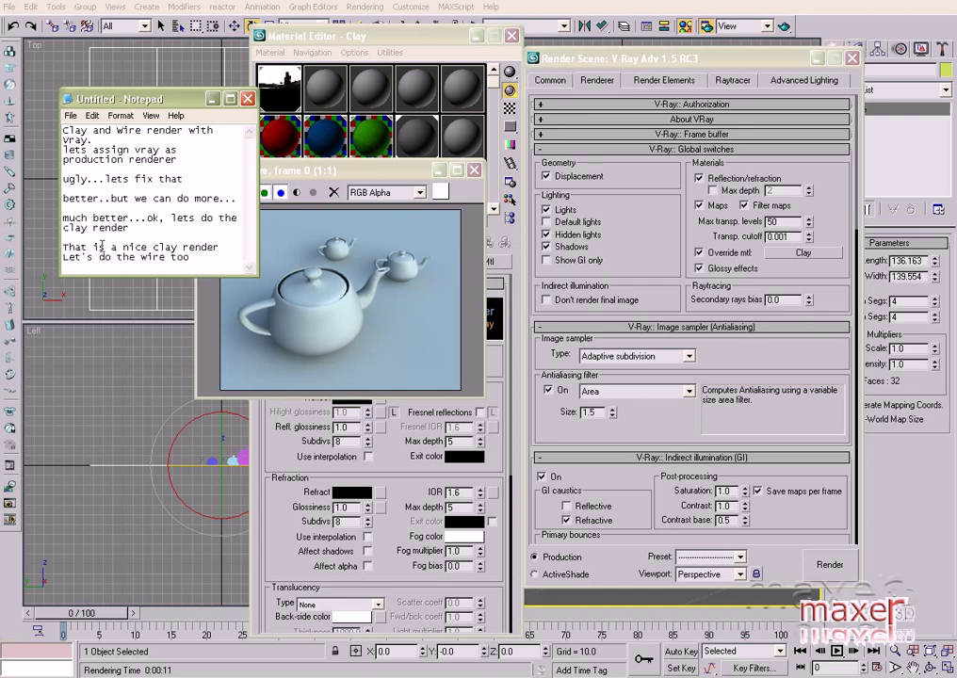
pyautogui.click(152, 277)
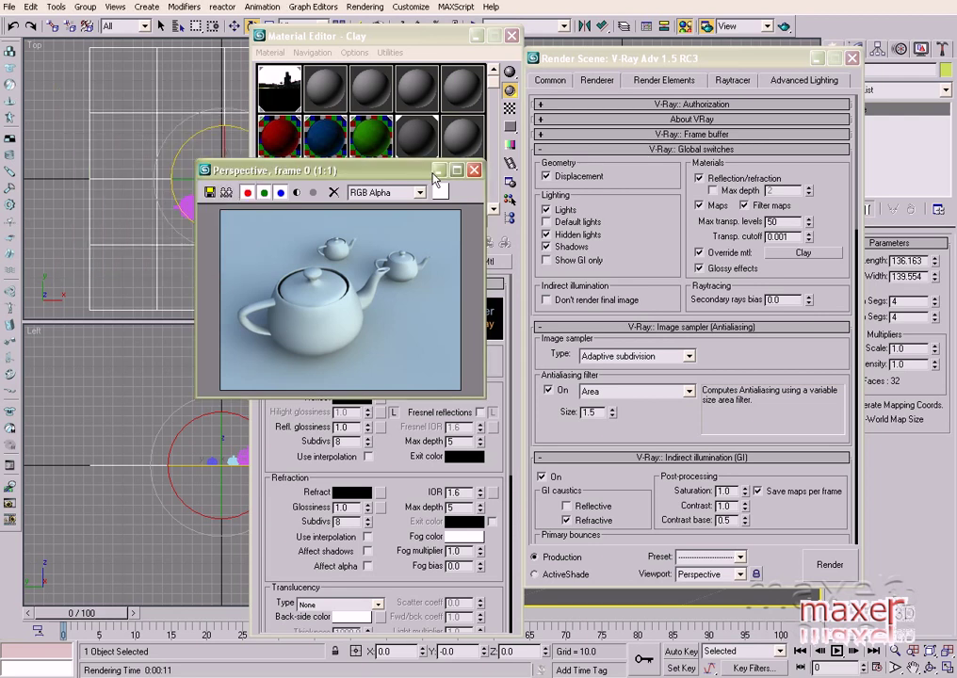
# Close the clay render and create a new VRayMtl in an empty material slot.
pyautogui.click(516, 171)
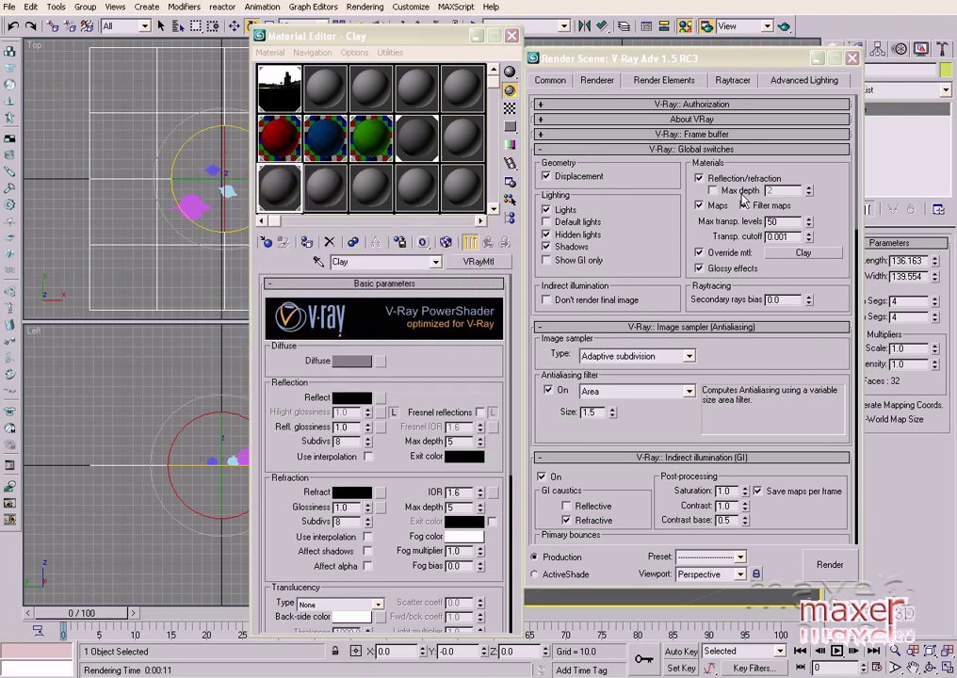
pyautogui.click(778, 255)
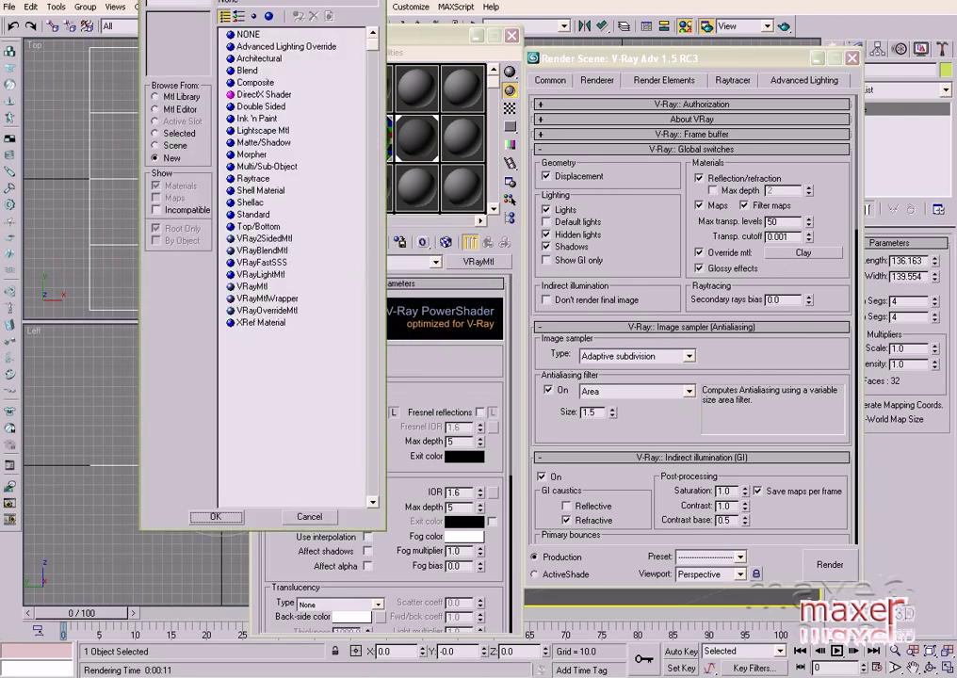
pyautogui.doubleClick(252, 214)
pyautogui.click(460, 261)
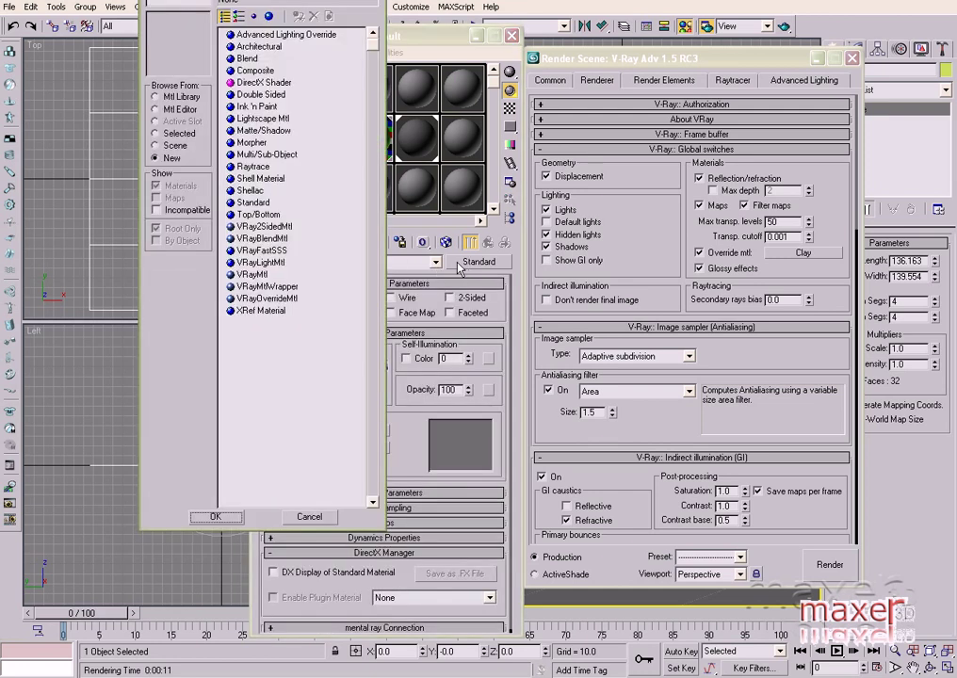
pyautogui.doubleClick(253, 274)
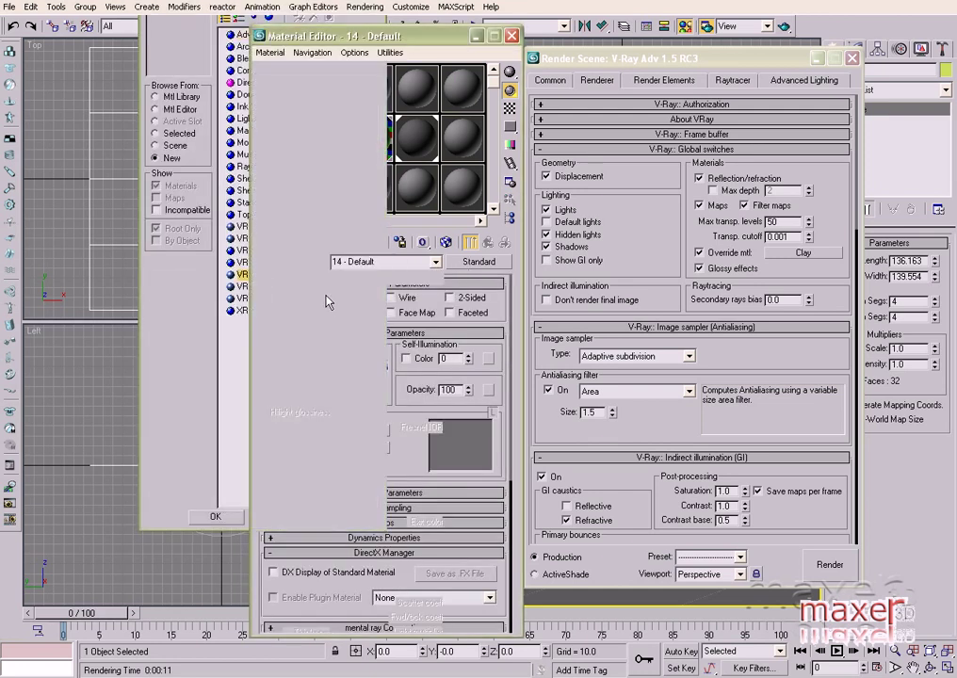
# Give it a dark blue VRayEdgesTex diffuse map and instance it onto the Override mtl button.
pyautogui.click(367, 367)
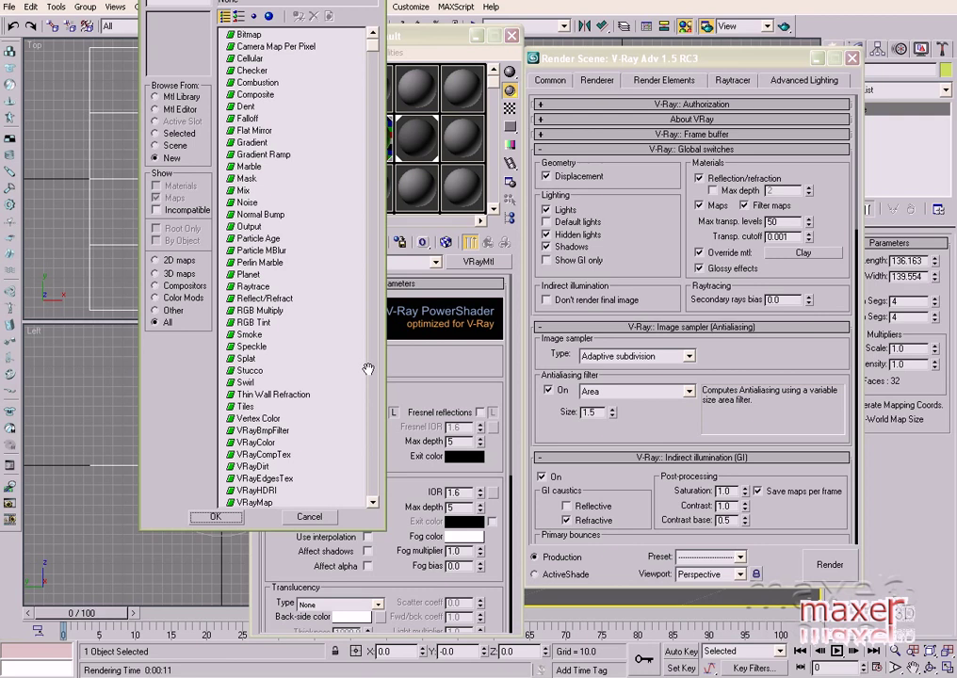
pyautogui.click(264, 479)
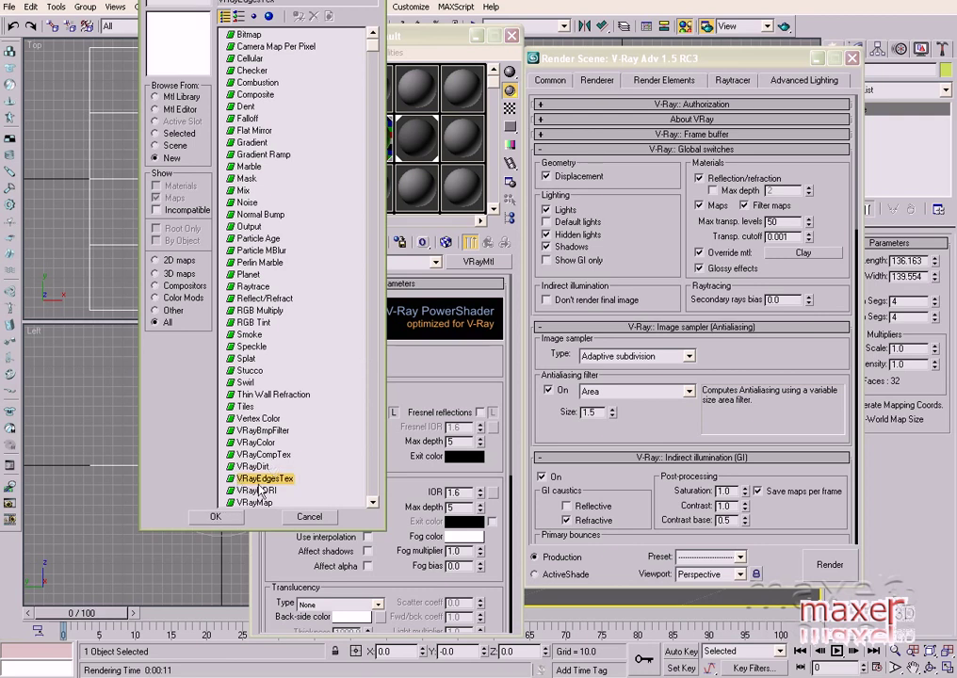
pyautogui.click(220, 515)
pyautogui.click(299, 310)
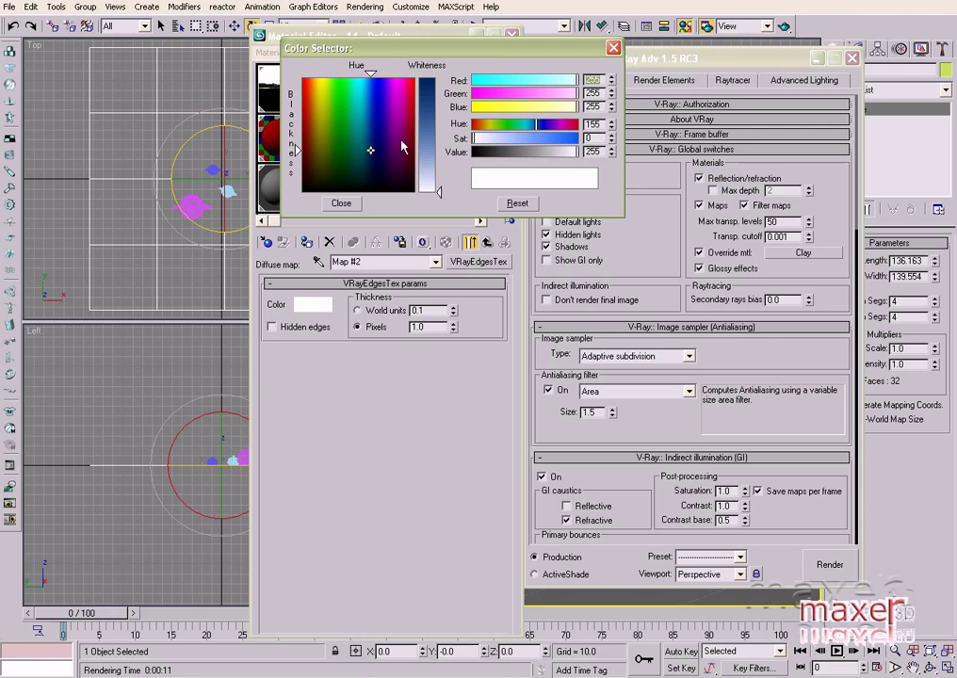
pyautogui.moveTo(342, 146); pyautogui.dragTo(370, 151)
pyautogui.click(345, 207)
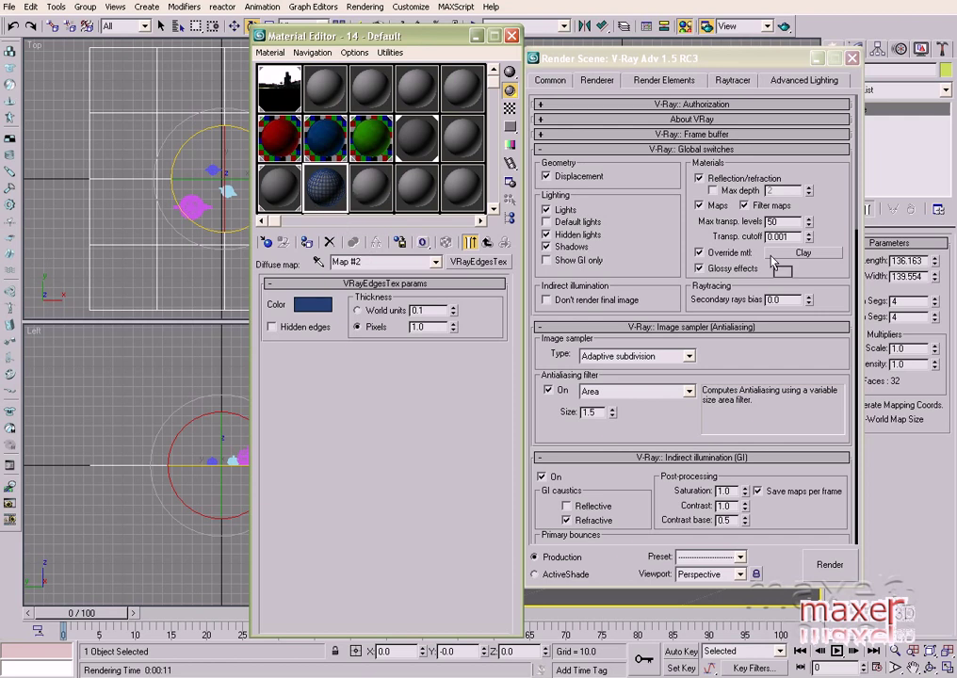
pyautogui.moveTo(325, 185); pyautogui.dragTo(804, 253)
pyautogui.click(659, 365)
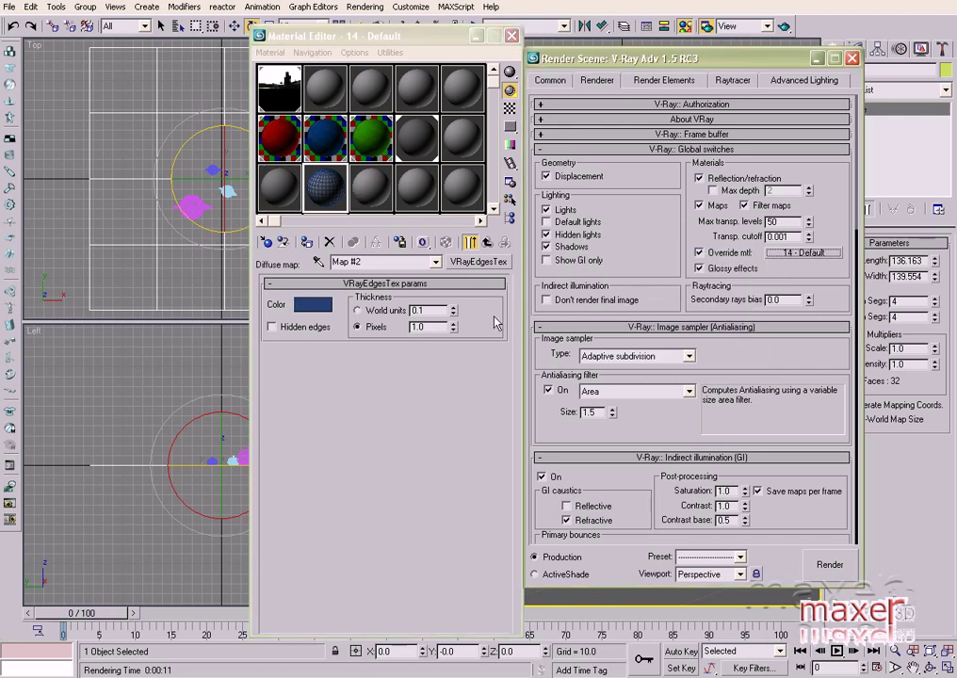
# Rename the override material 'wire' and note to disable smoothing modifiers before wire renders.
pyautogui.press('Up')
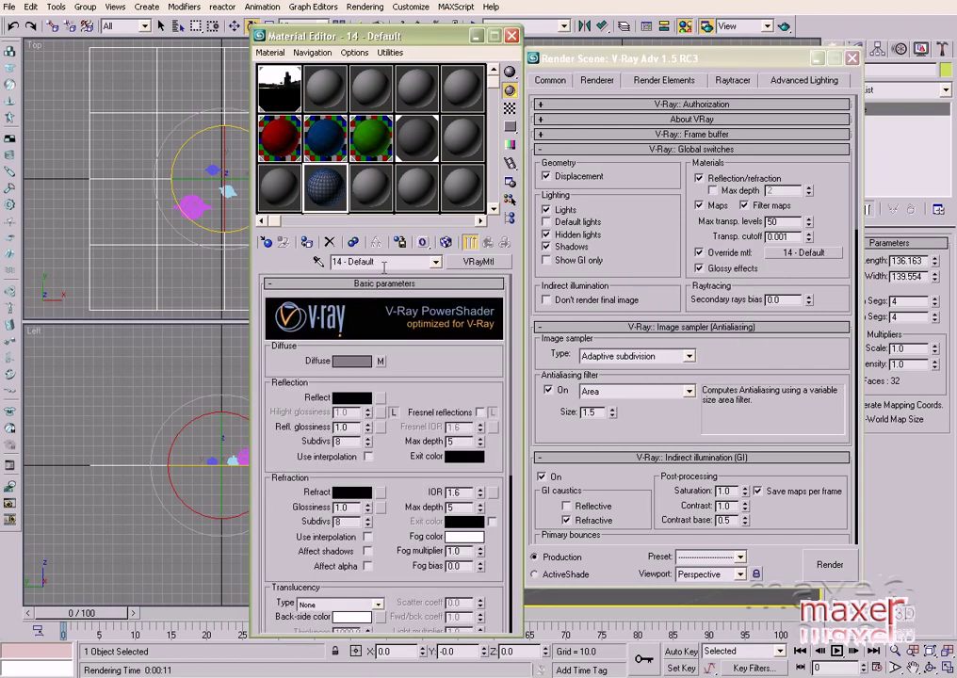
pyautogui.write('wire')
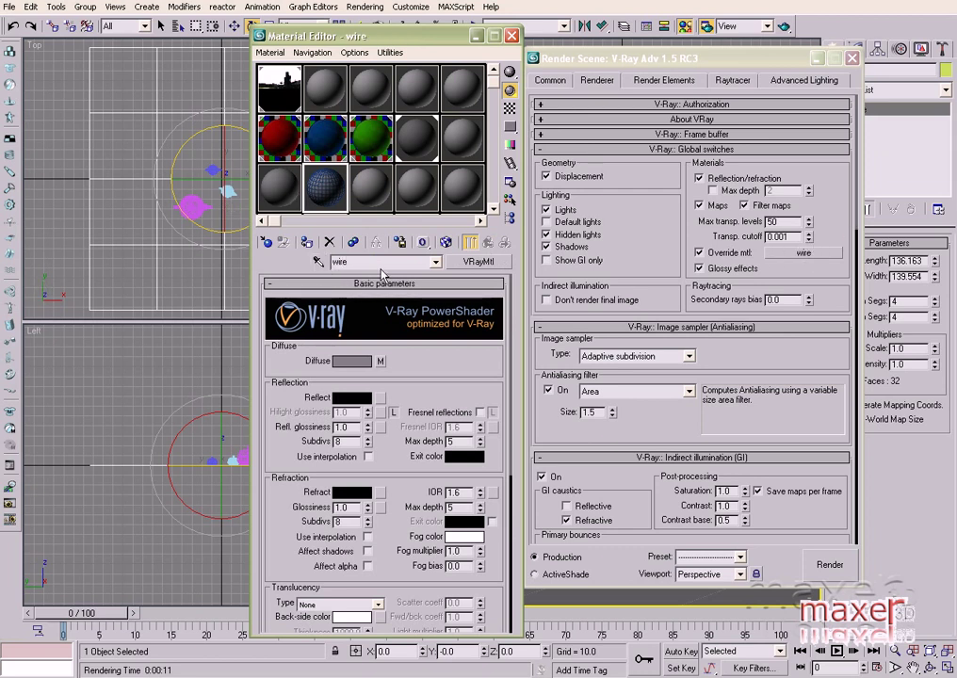
pyautogui.hotkey('alt', 'Tab')
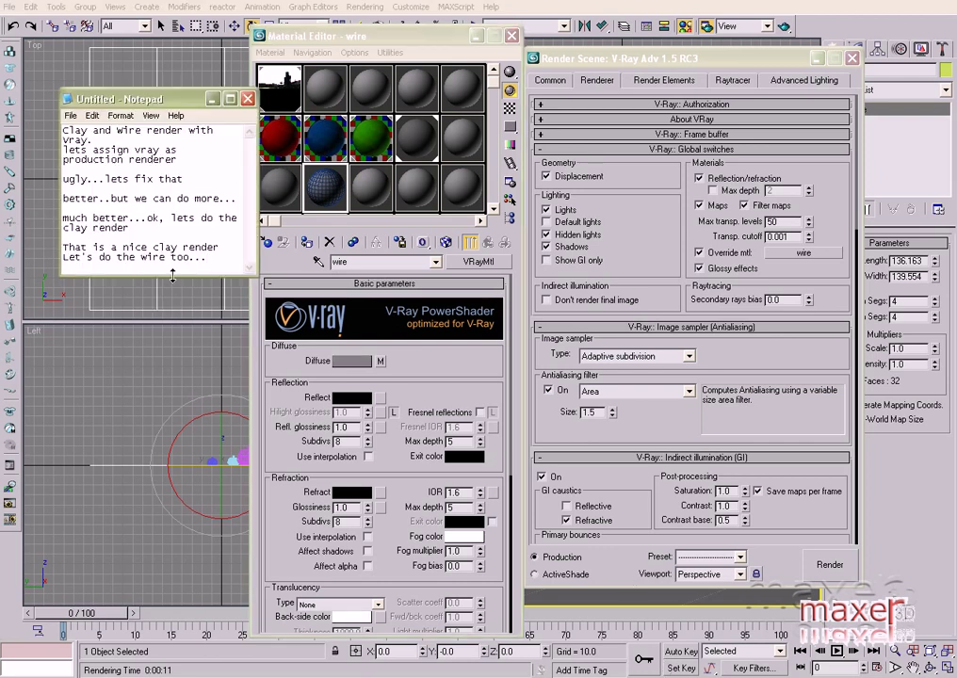
pyautogui.press('Return')
pyautogui.write('befor')
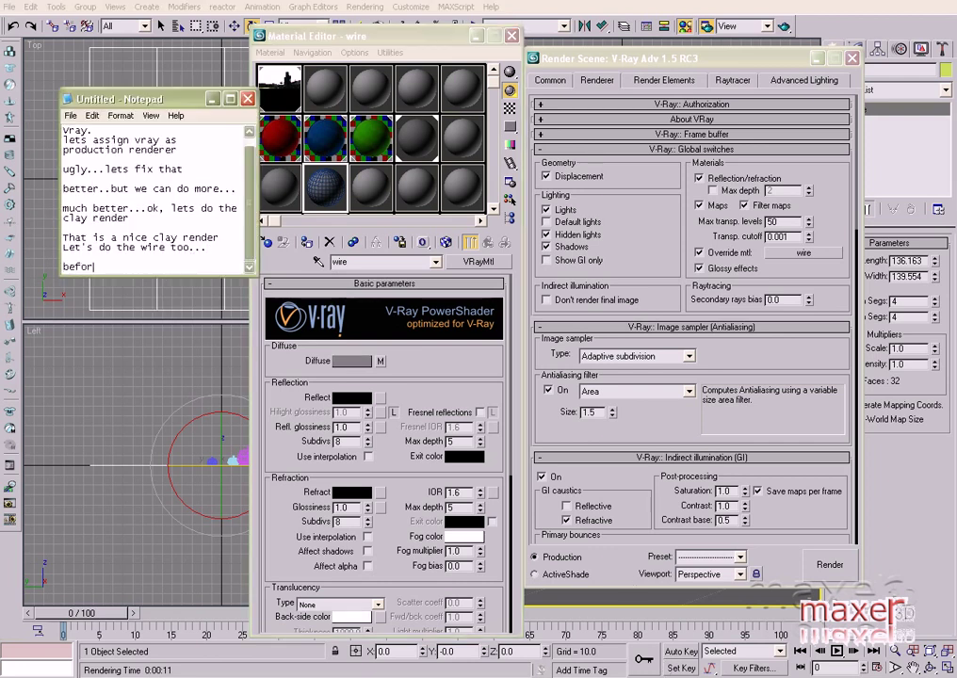
pyautogui.write('e rendering ')
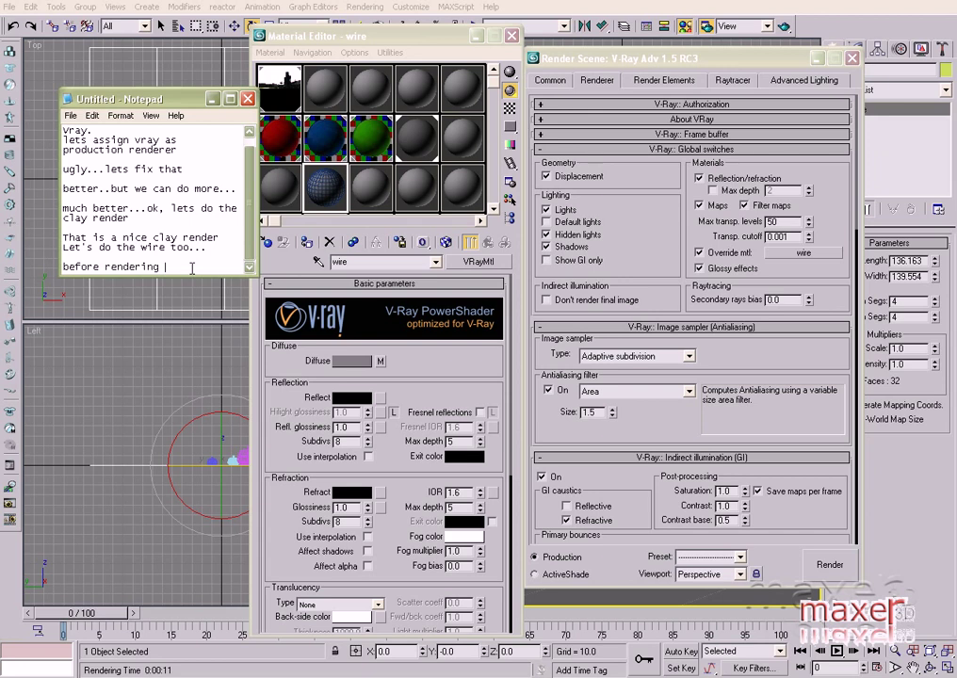
pyautogui.write('wires, disa')
pyautogui.write('ble a')
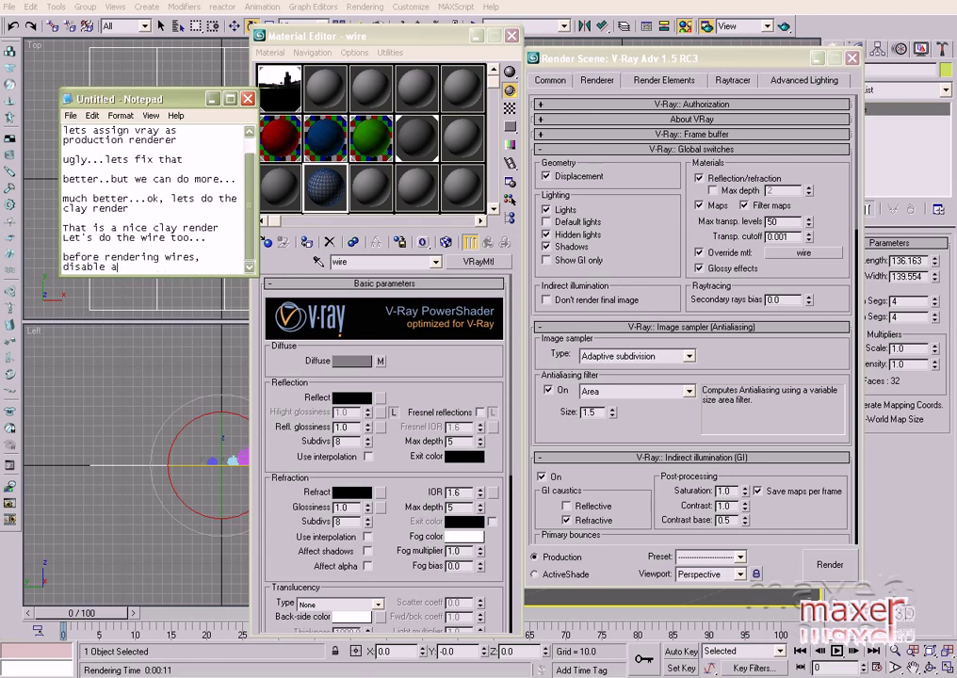
pyautogui.write('ny tu')
pyautogui.write('r')
pyautogui.write(' or m')
pyautogui.write('esh sm')
pyautogui.write('ooth')
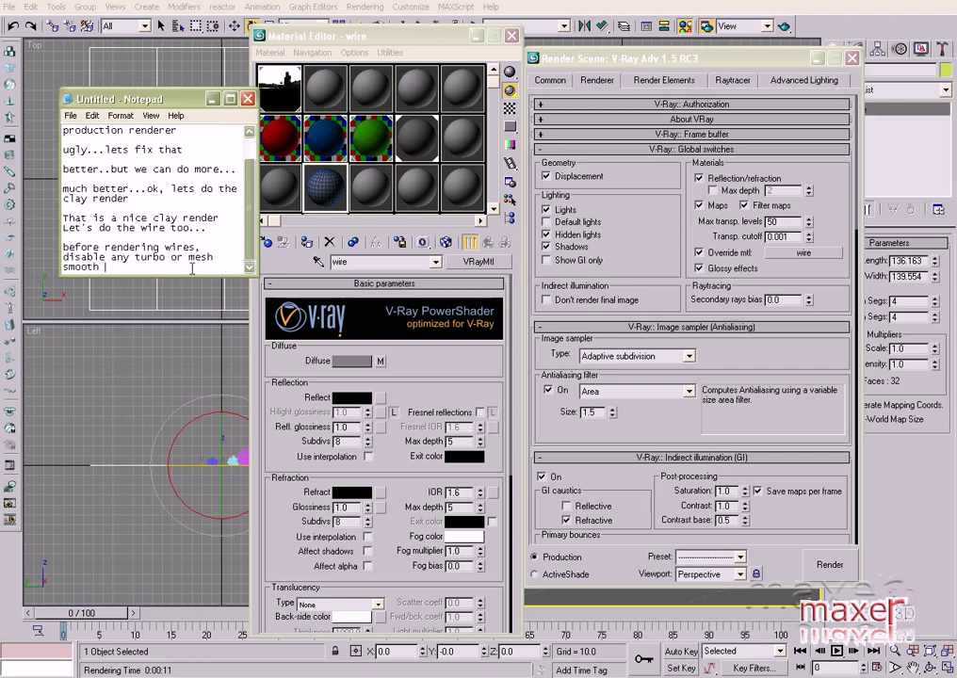
pyautogui.write(' modi')
pyautogui.write('fiers.')
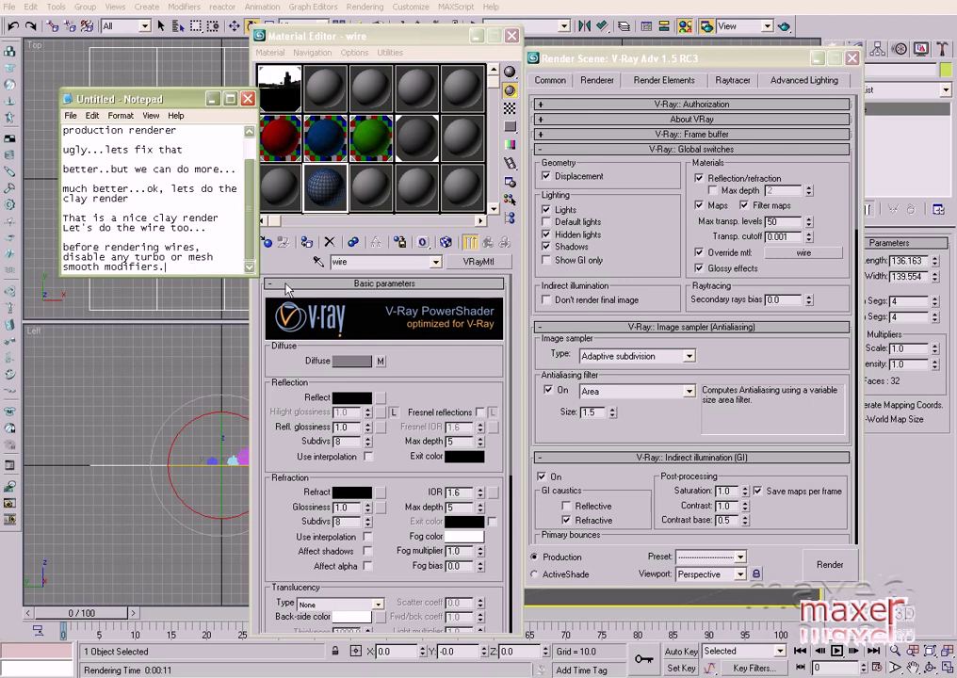
# Render the teapots with the blue wire override and add a note praising the wire look.
pyautogui.click(831, 565)
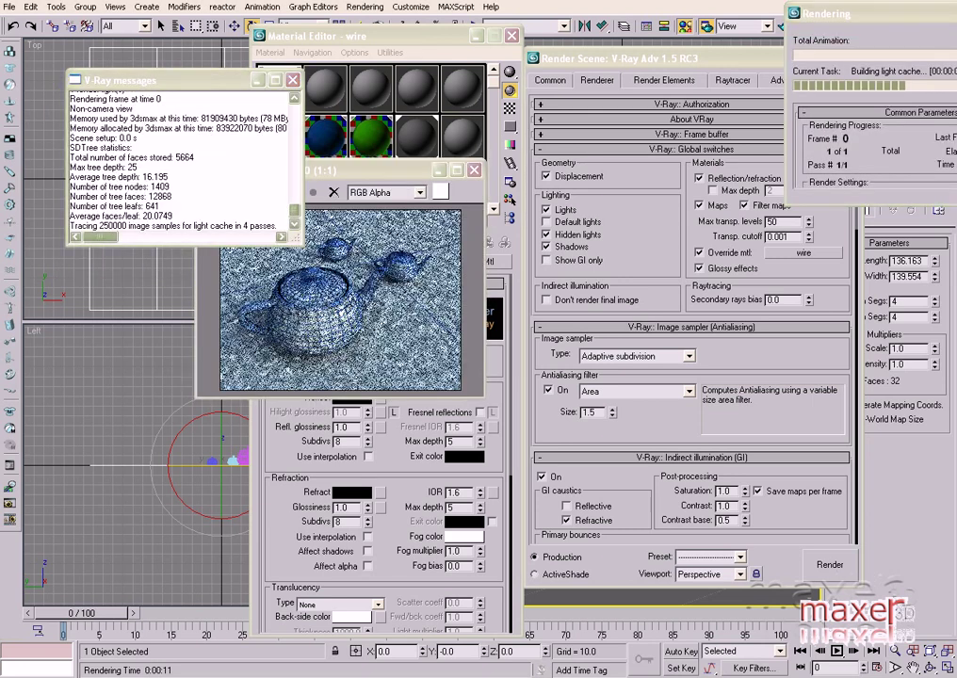
pyautogui.rightClick(807, 652)
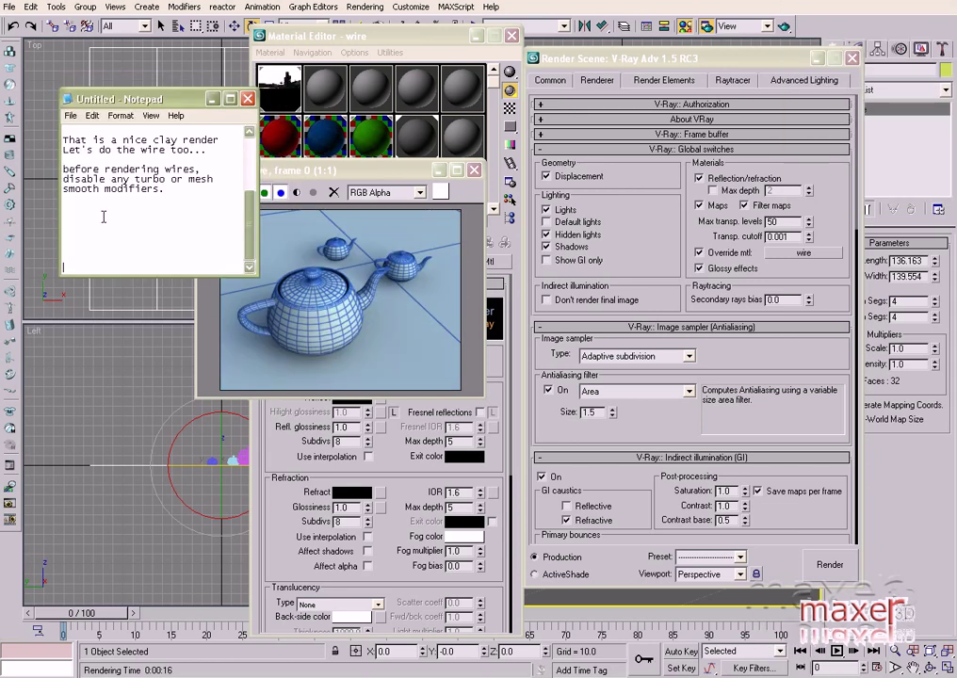
pyautogui.click(96, 223)
pyautogui.write('looks l')
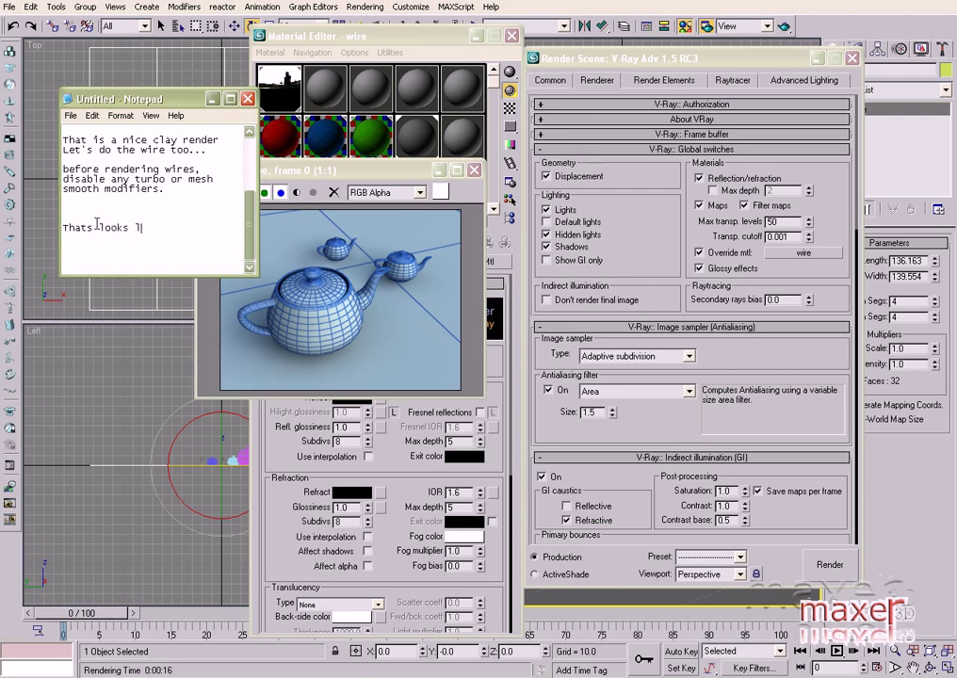
pyautogui.write('ike a nice')
pyautogui.write('Hope it')
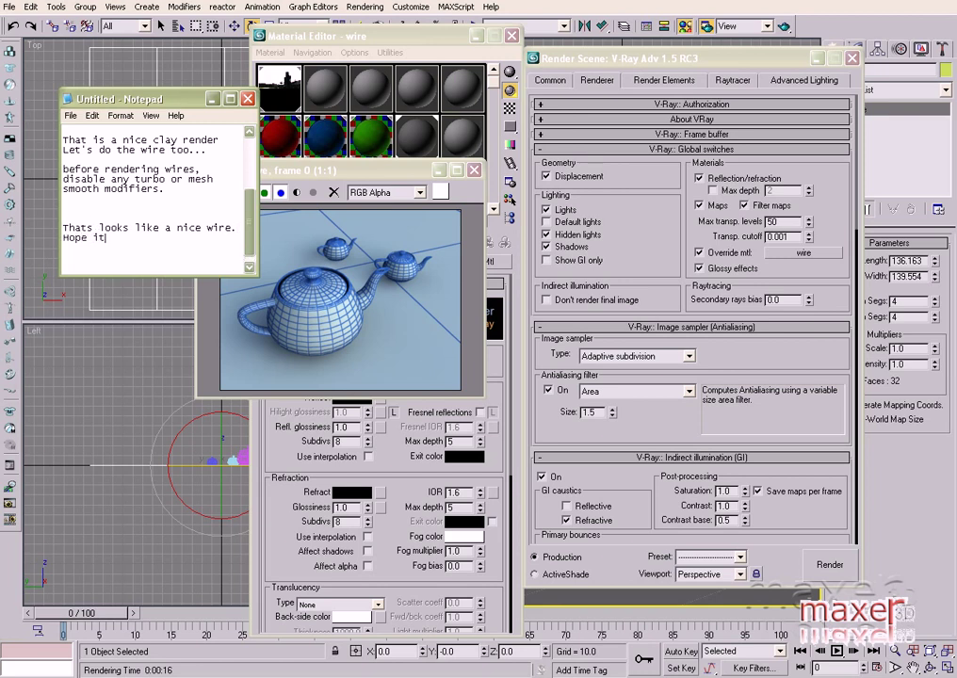
pyautogui.write(' was usefull.')
pyautogui.press('Return')
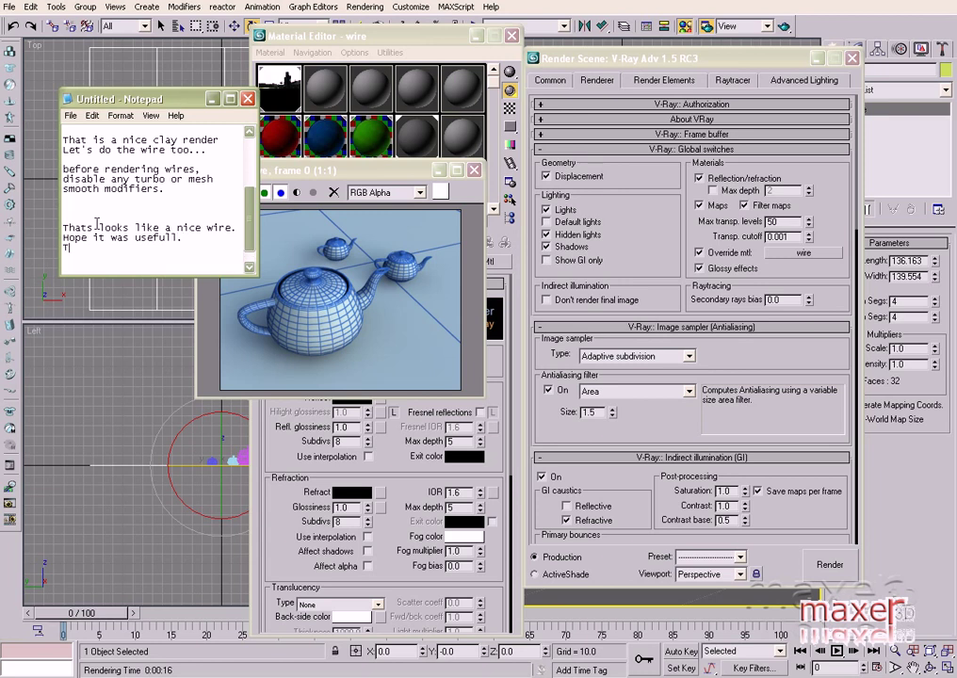